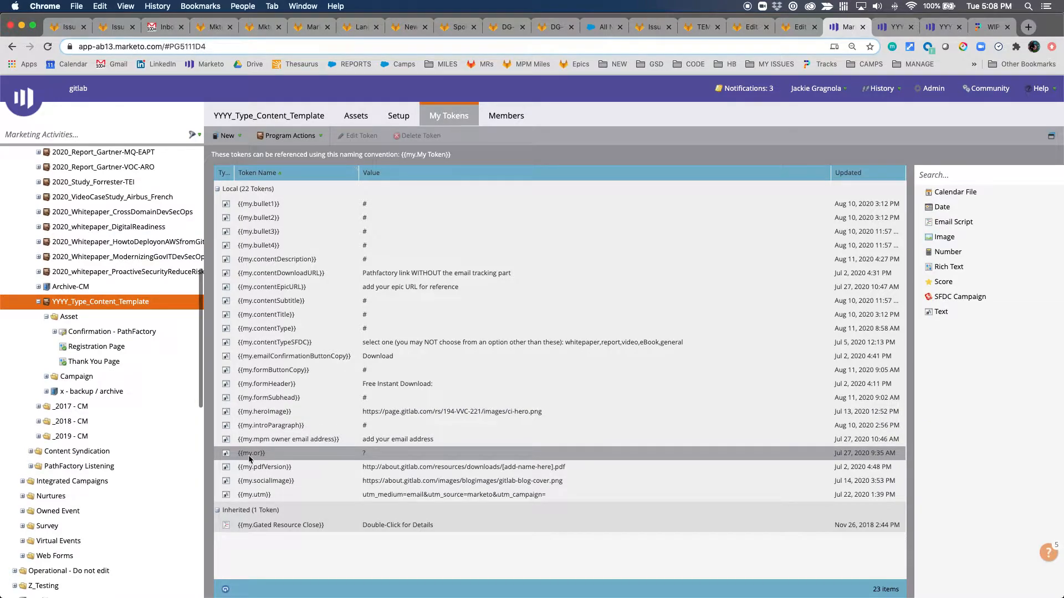
# - Select the {{my.or}} token, then go to the PathFactory track 'WIP - CLONE Sales Play'
pyautogui.click(369, 454)
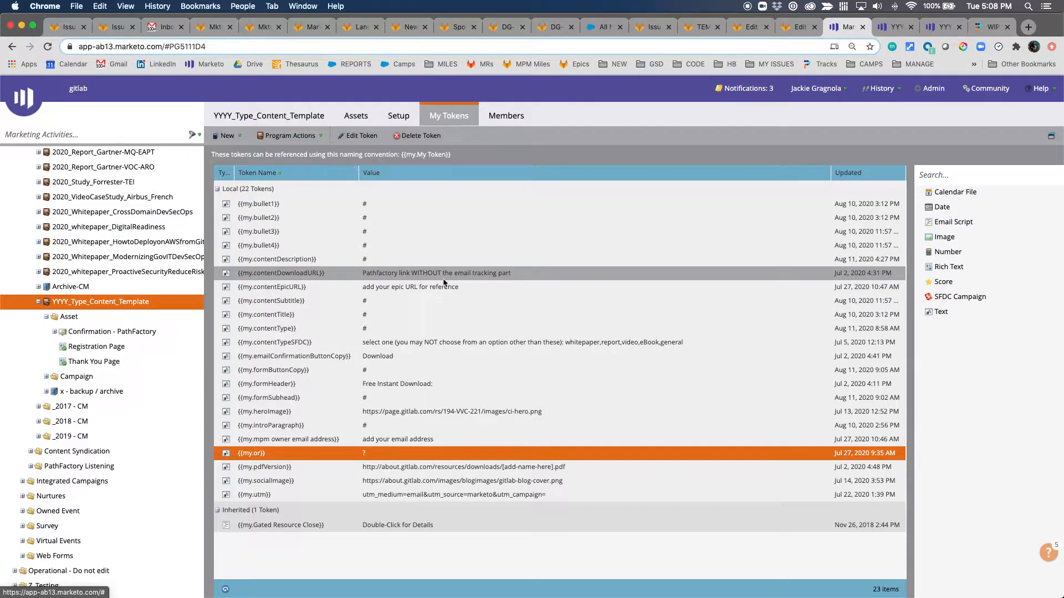
pyautogui.click(978, 29)
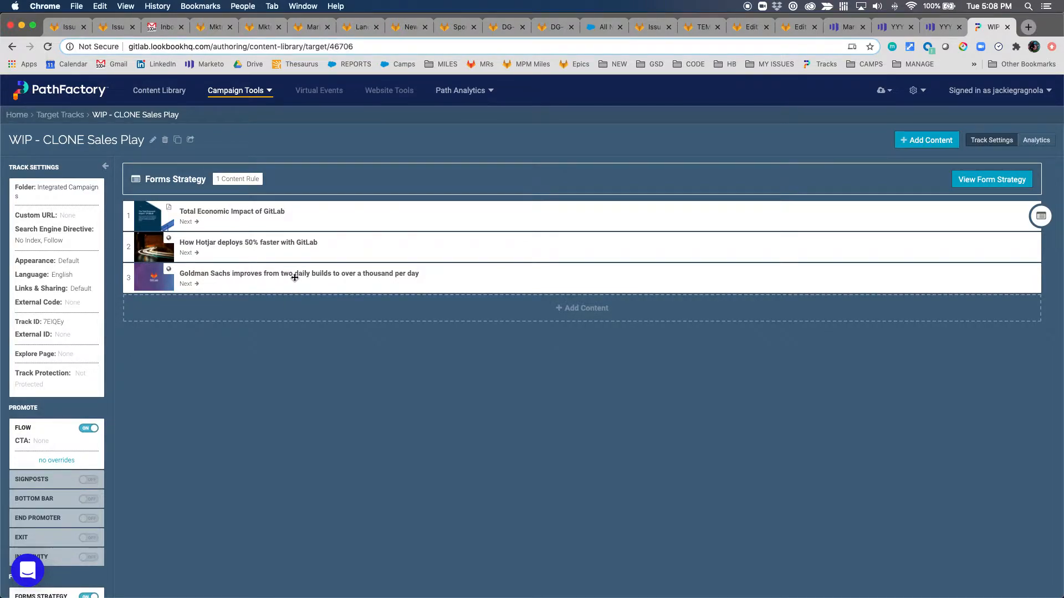
# - Copy the share URL of 'Total Economic Impact of GitLab' from the PathFactory track
pyautogui.click(312, 217)
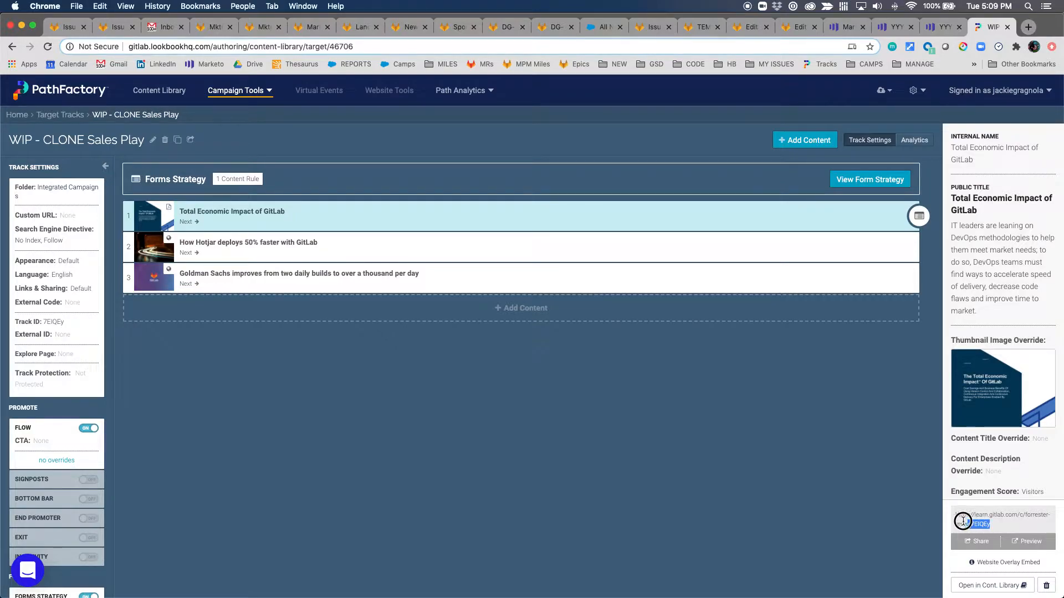
pyautogui.click(955, 516)
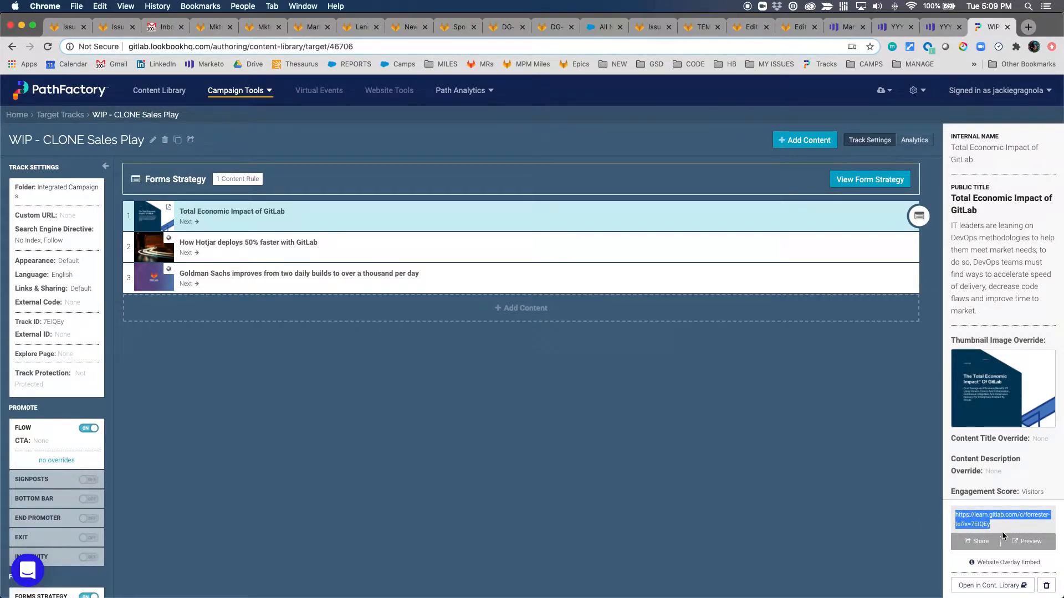
pyautogui.press('super+c')
pyautogui.click(892, 28)
# - Replace the contentDownloadURL token's value with the pasted PathFactory URL and save it
pyautogui.click(850, 27)
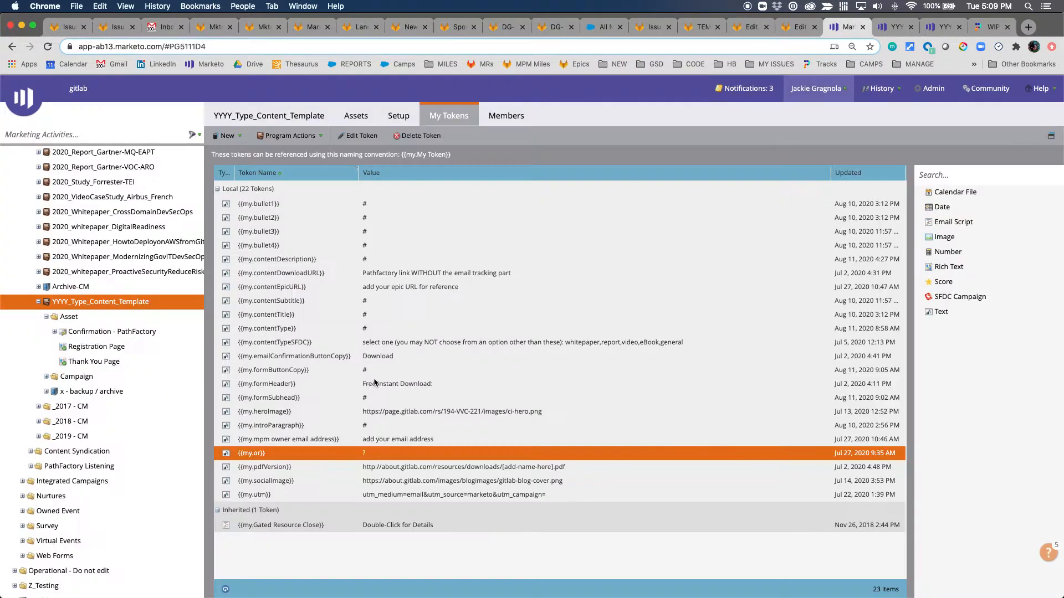
pyautogui.click(484, 274)
pyautogui.doubleClick(488, 274)
pyautogui.moveTo(505, 272); pyautogui.dragTo(360, 272)
pyautogui.press('super+v')
pyautogui.click(578, 287)
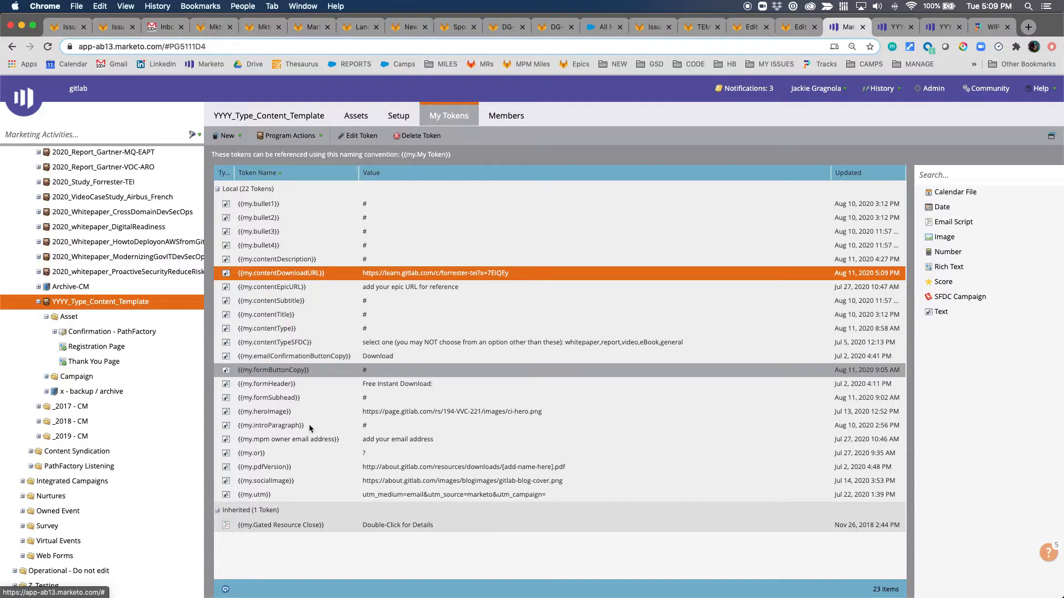
pyautogui.click(898, 28)
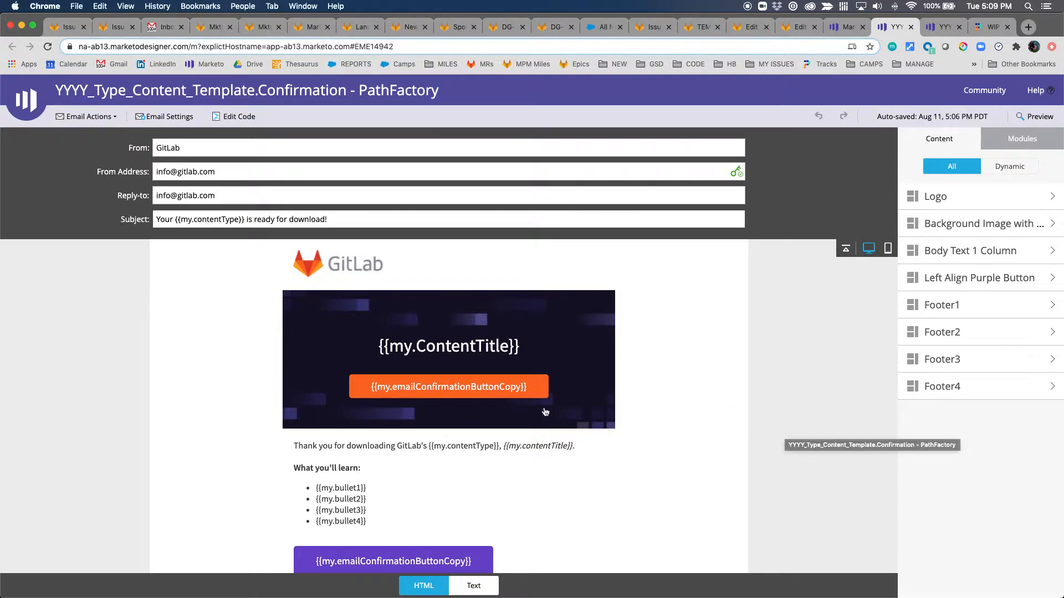
# - Select the full Top Button Link URL in the Background Image module's settings
pyautogui.scroll(-1, 484, 386)
pyautogui.scroll(-5, 485, 386)
pyautogui.scroll(6, 573, 364)
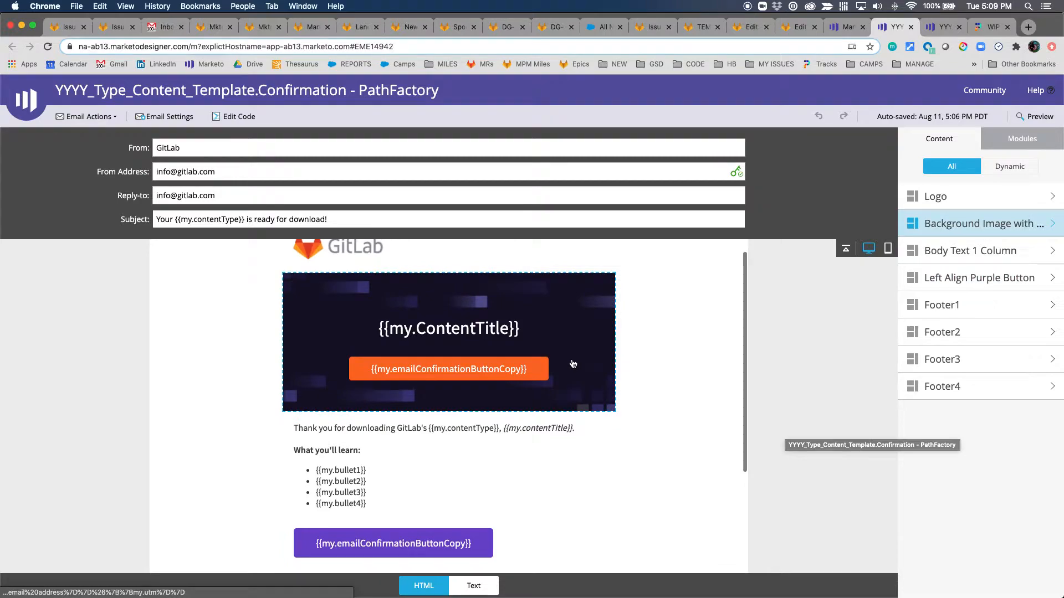
pyautogui.click(573, 365)
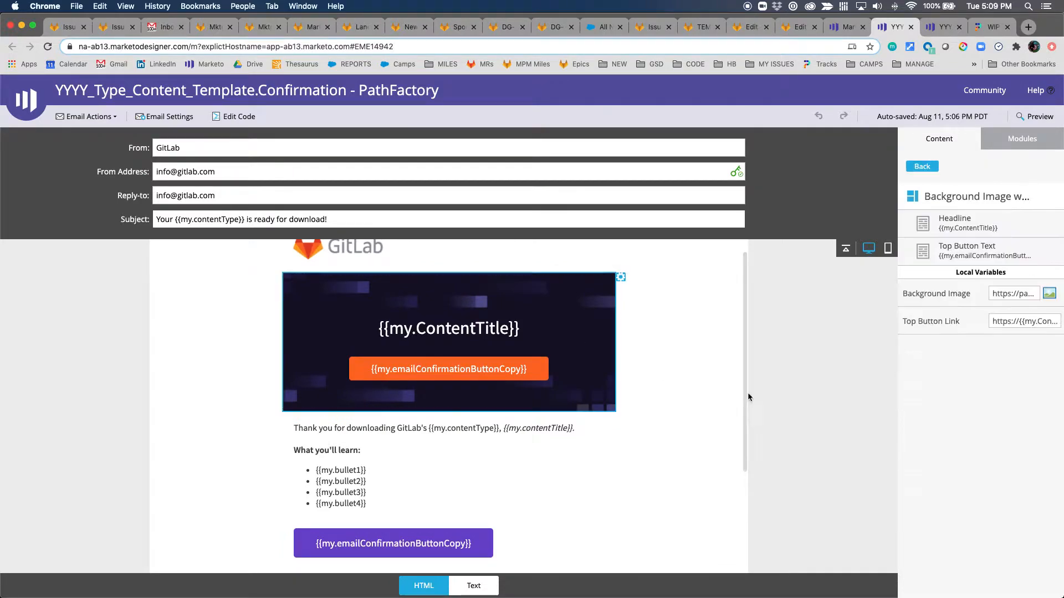
pyautogui.click(1026, 322)
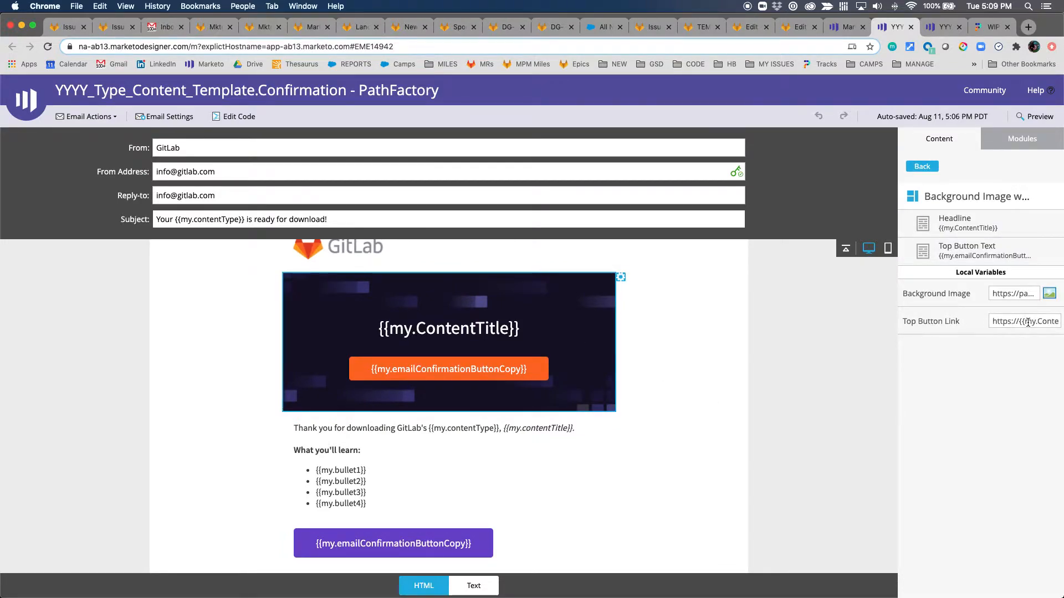
pyautogui.doubleClick(1027, 322)
pyautogui.press('super+a')
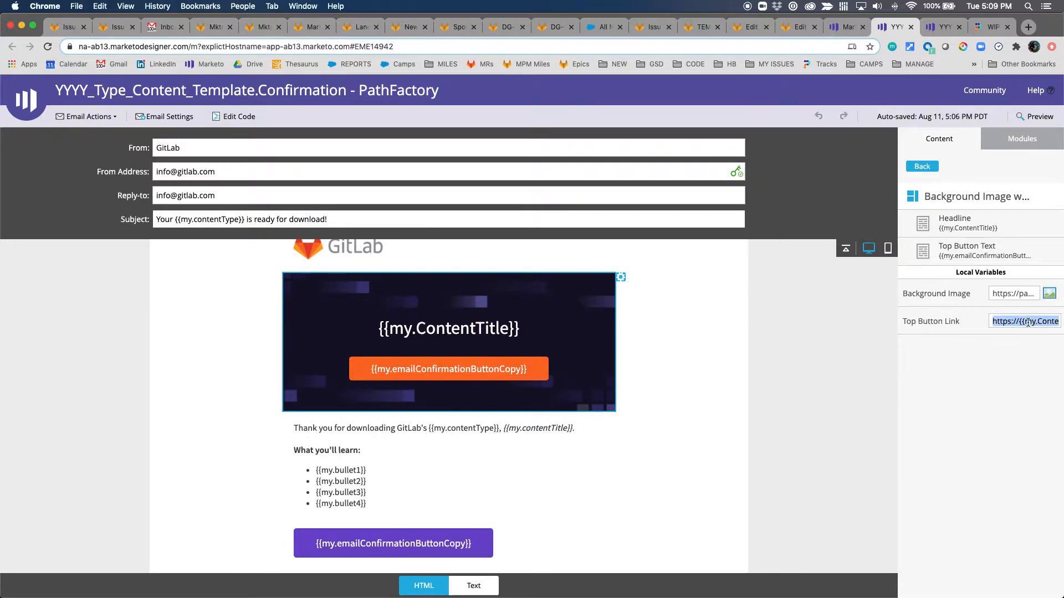
# - Paste the button link into the From field to read its ContentDownloadURL, OR and utm tokens
pyautogui.click(398, 146)
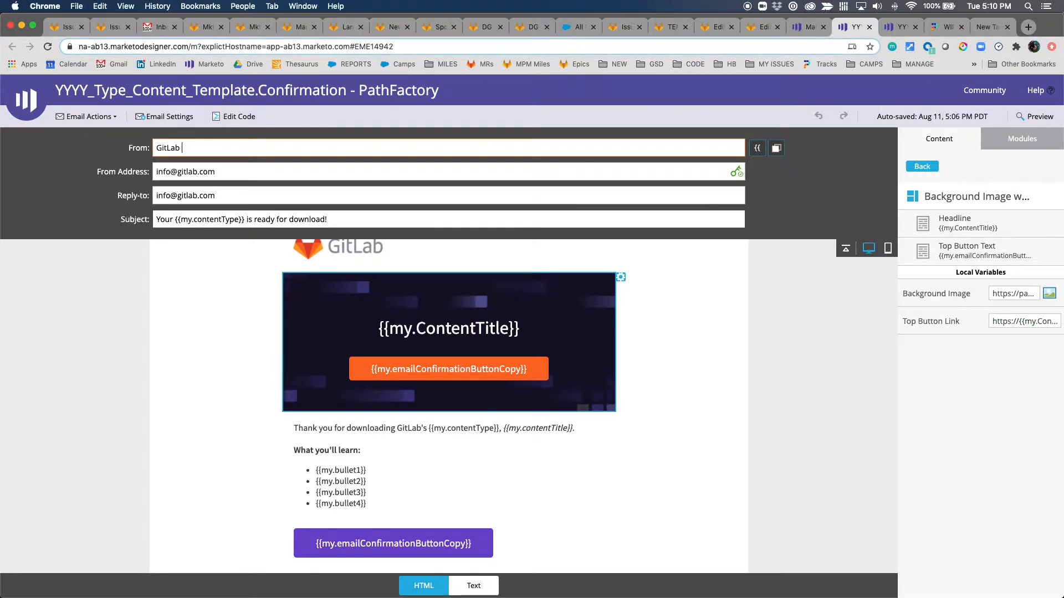
pyautogui.press('super+v')
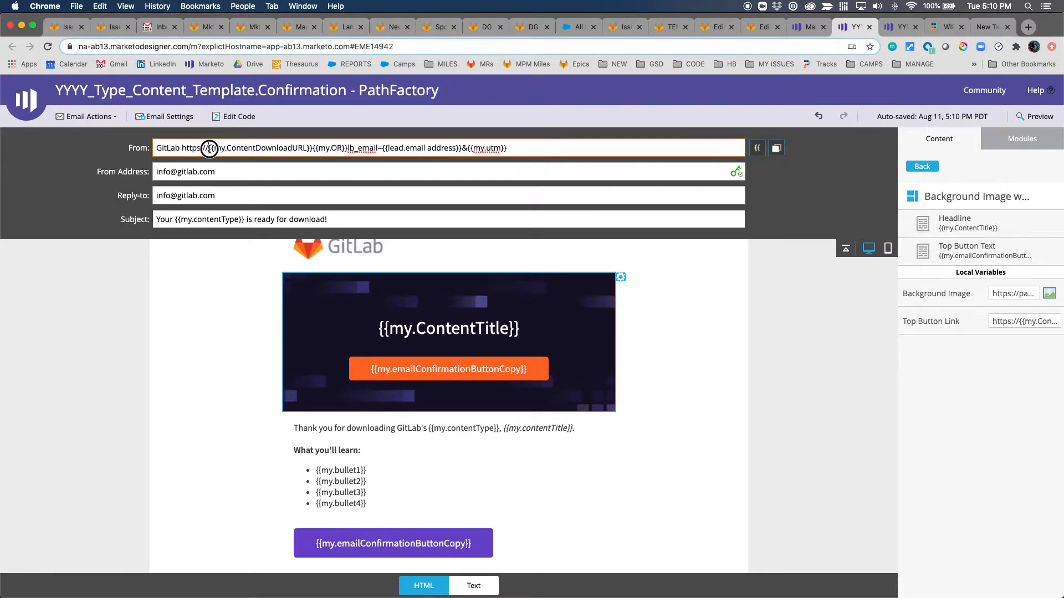
pyautogui.moveTo(210, 148); pyautogui.dragTo(313, 148)
pyautogui.click(809, 26)
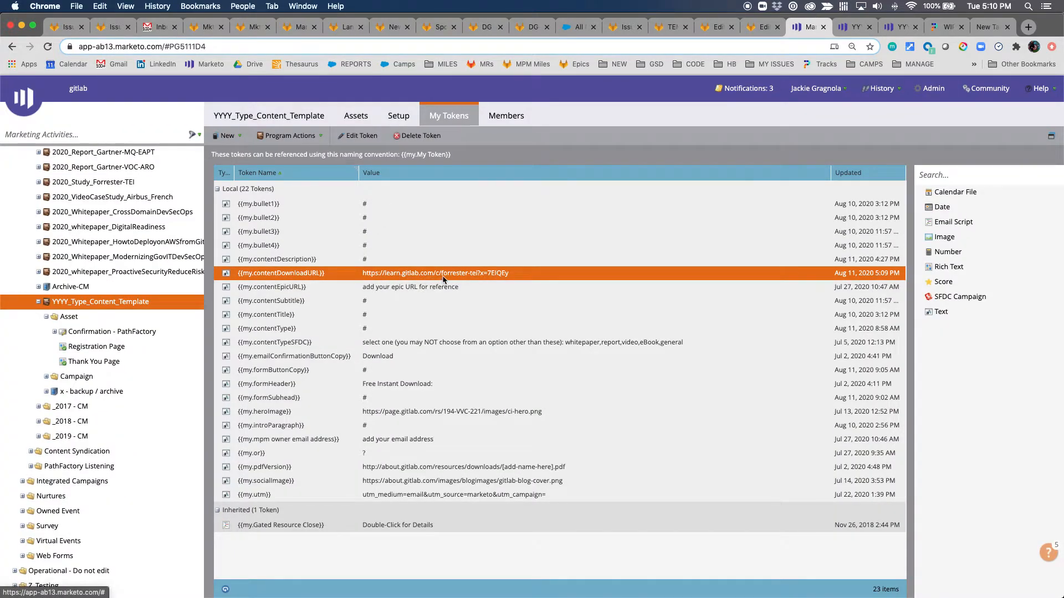
pyautogui.doubleClick(373, 273)
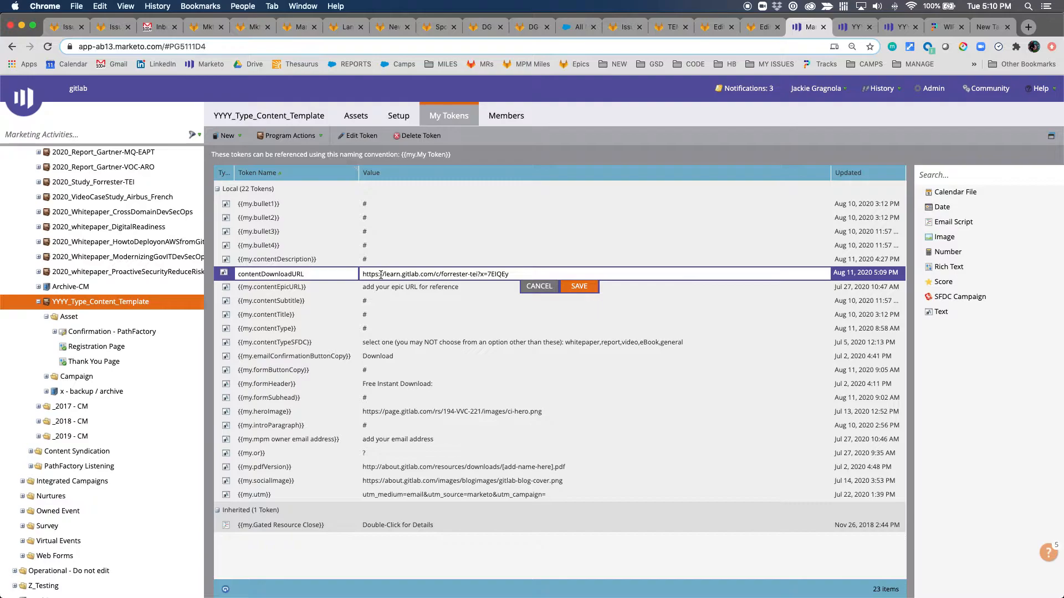
pyautogui.click(381, 274)
pyautogui.moveTo(387, 275); pyautogui.dragTo(362, 274)
pyautogui.press('BackSpace')
pyautogui.click(583, 291)
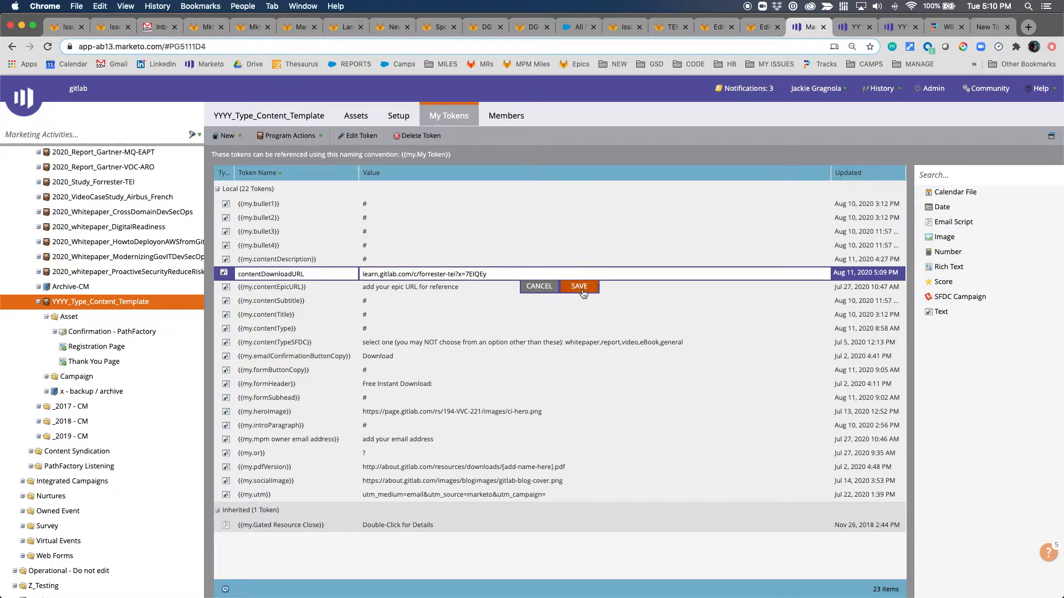
pyautogui.click(853, 37)
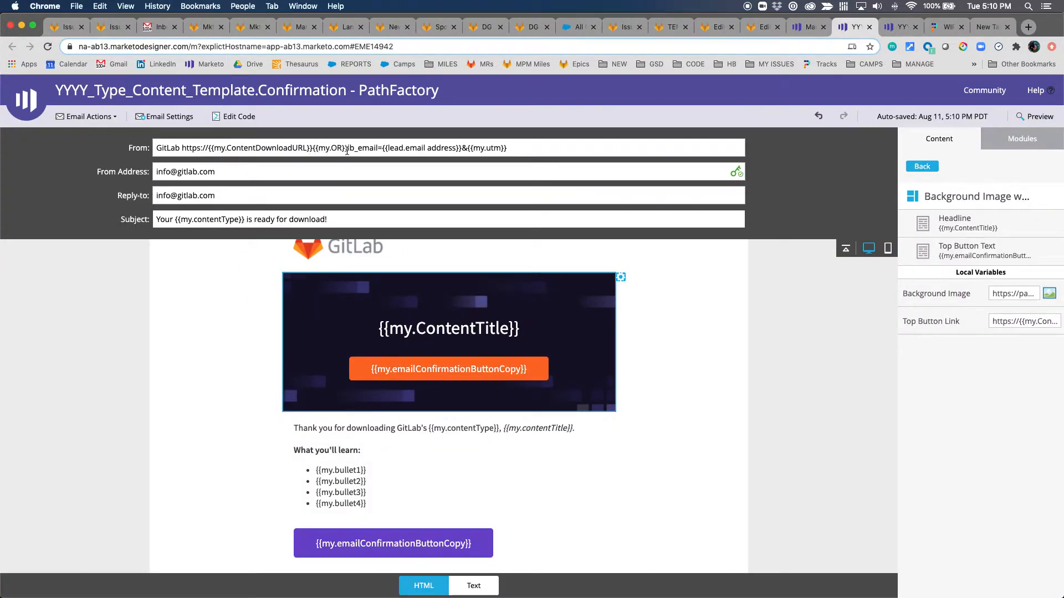
# - Change the {{my.or}} token's value from '?' to '&'
pyautogui.click(799, 34)
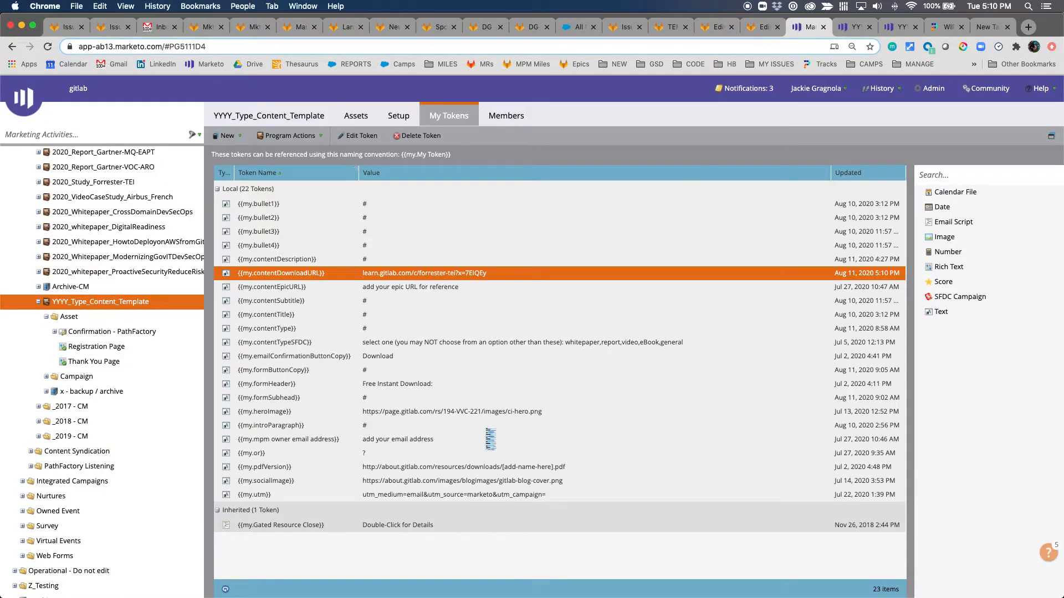
pyautogui.doubleClick(369, 454)
pyautogui.write('&')
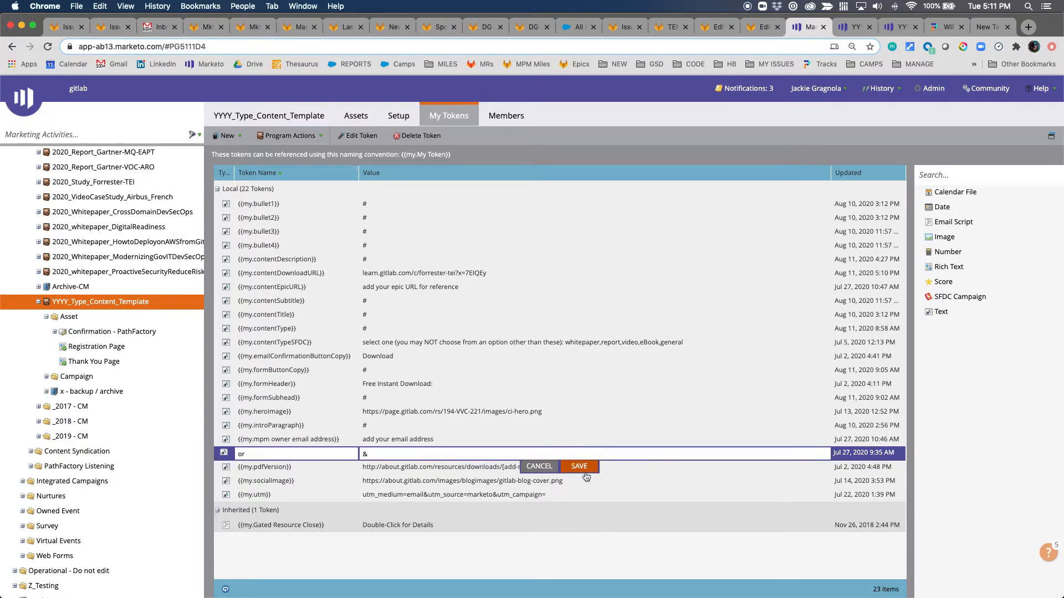
pyautogui.press('Return')
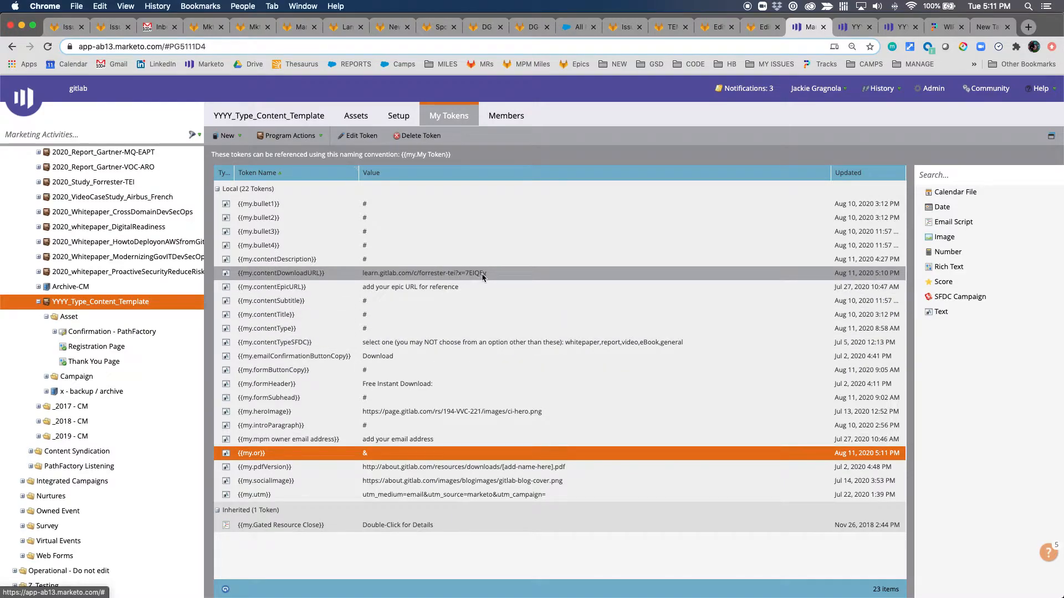
pyautogui.click(842, 32)
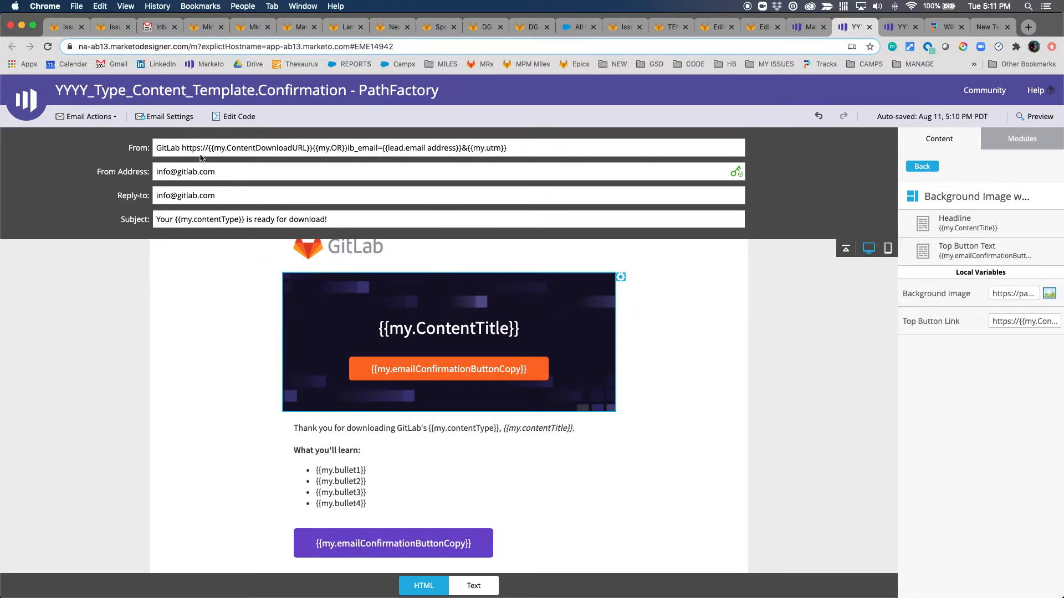
# - Restore the From field to just 'GitLab' and preview the Confirmation - PathFactory email
pyautogui.click(525, 151)
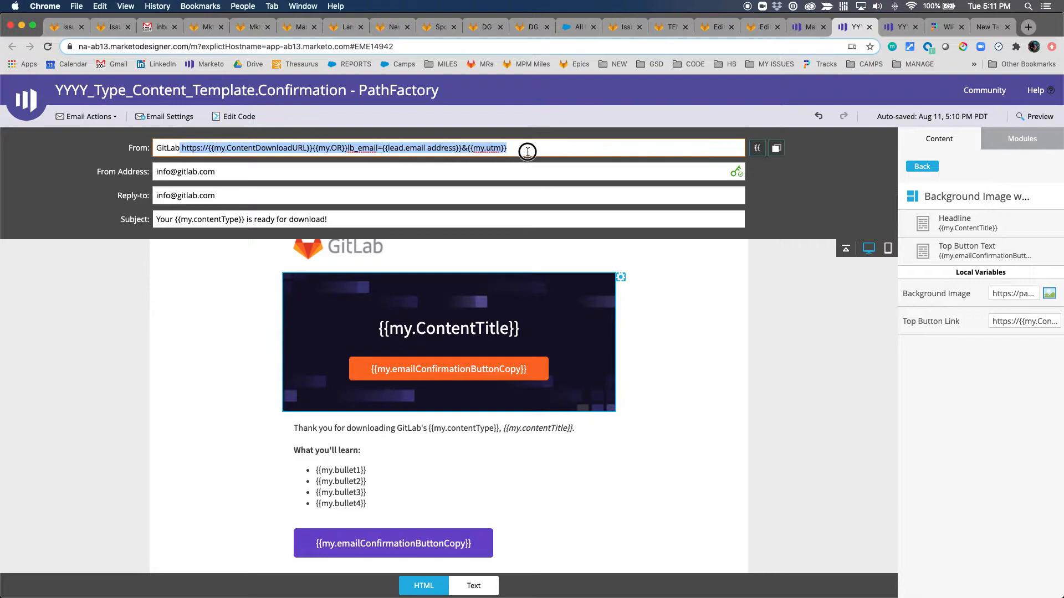
pyautogui.moveTo(246, 154); pyautogui.dragTo(178, 147)
pyautogui.press('BackSpace')
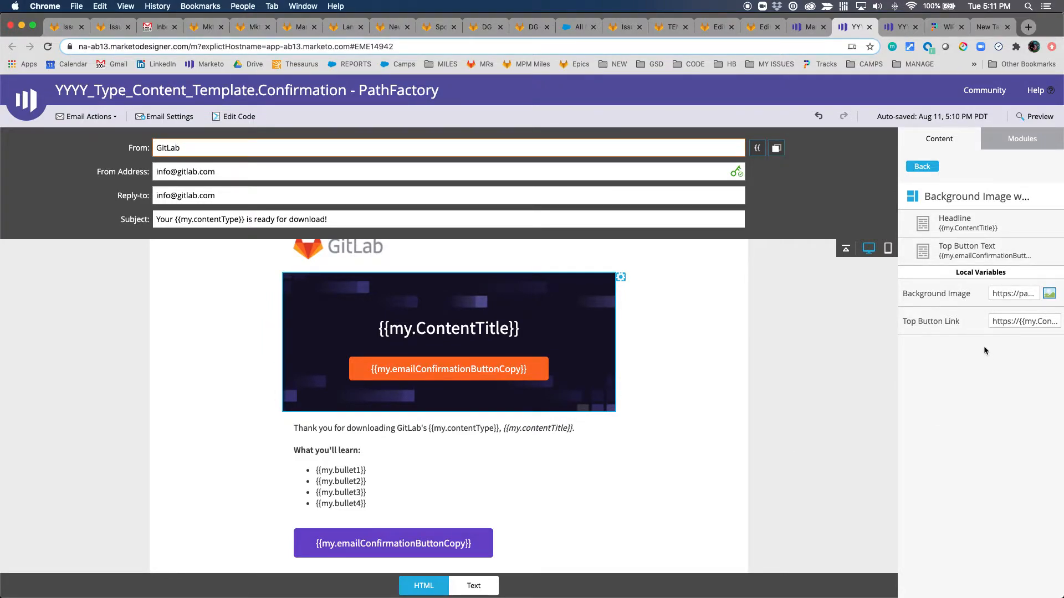
pyautogui.click(797, 371)
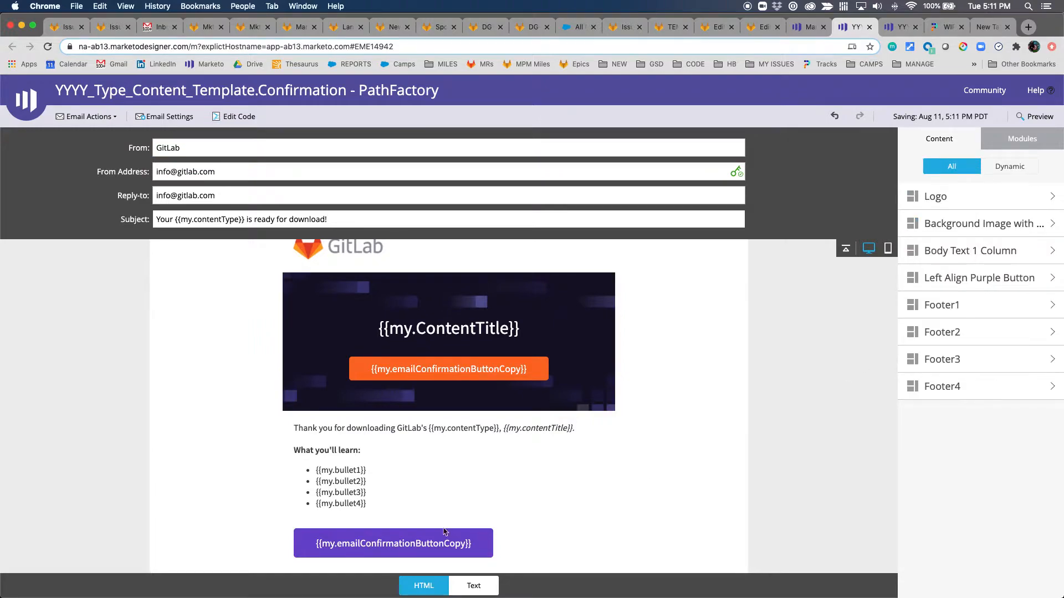
pyautogui.scroll(-3, 452, 532)
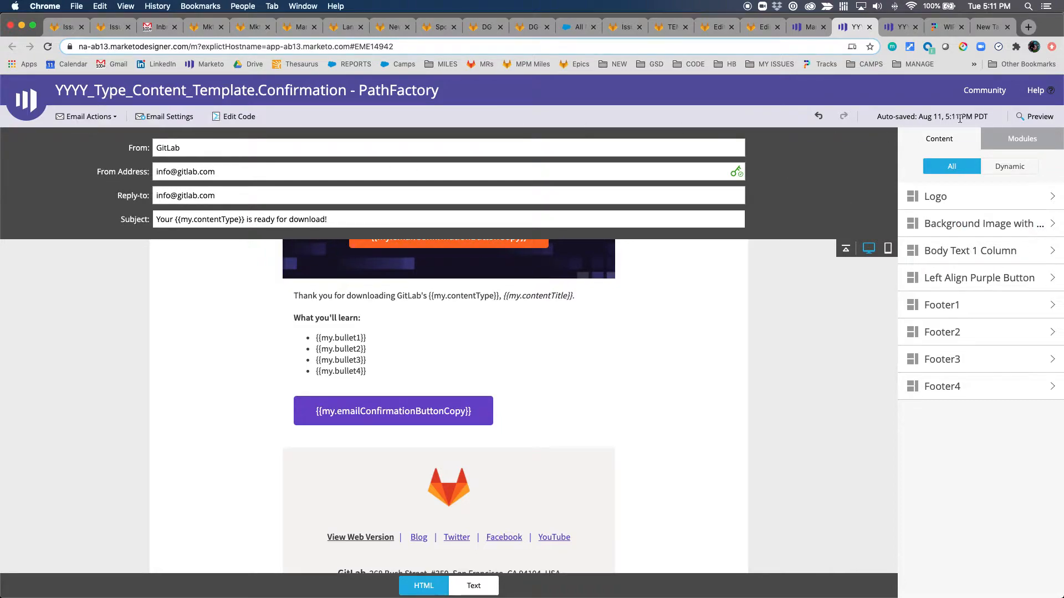
pyautogui.click(1036, 117)
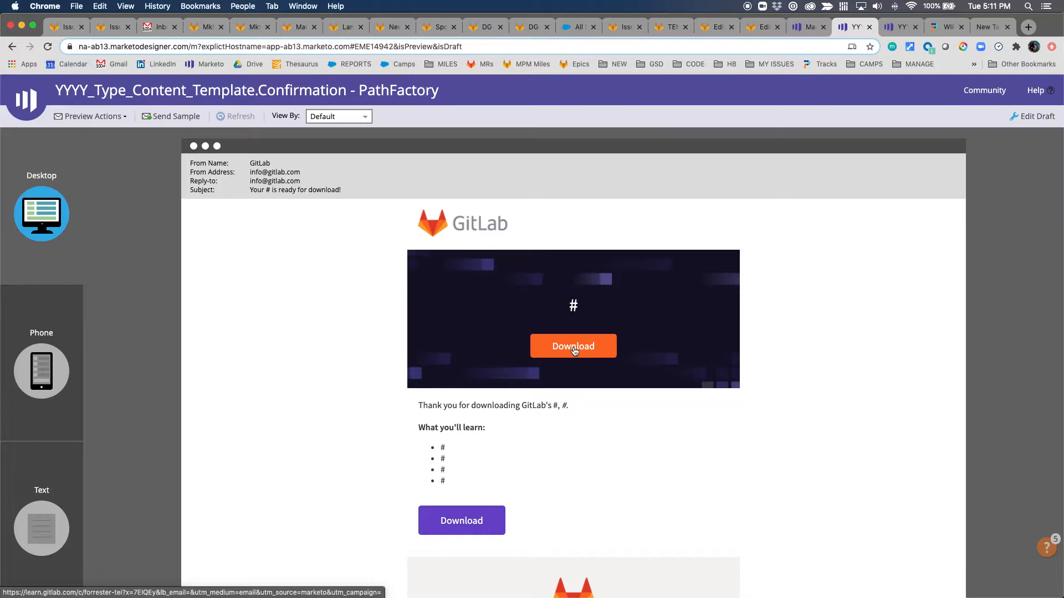
# - Recheck the token values, then open the preview's View By choices (Default, List, Person)
pyautogui.click(809, 27)
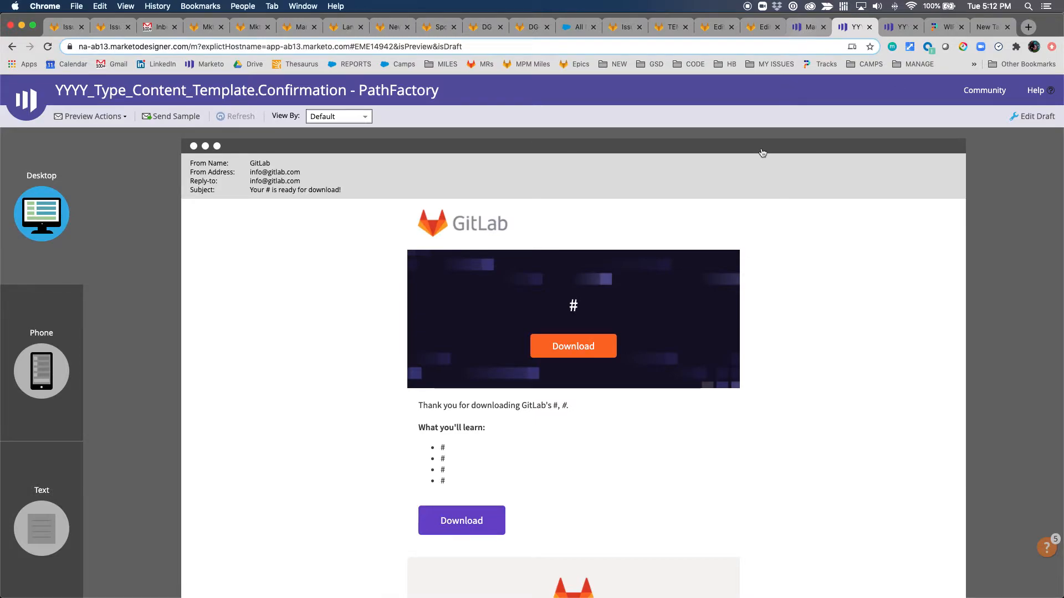
pyautogui.click(853, 26)
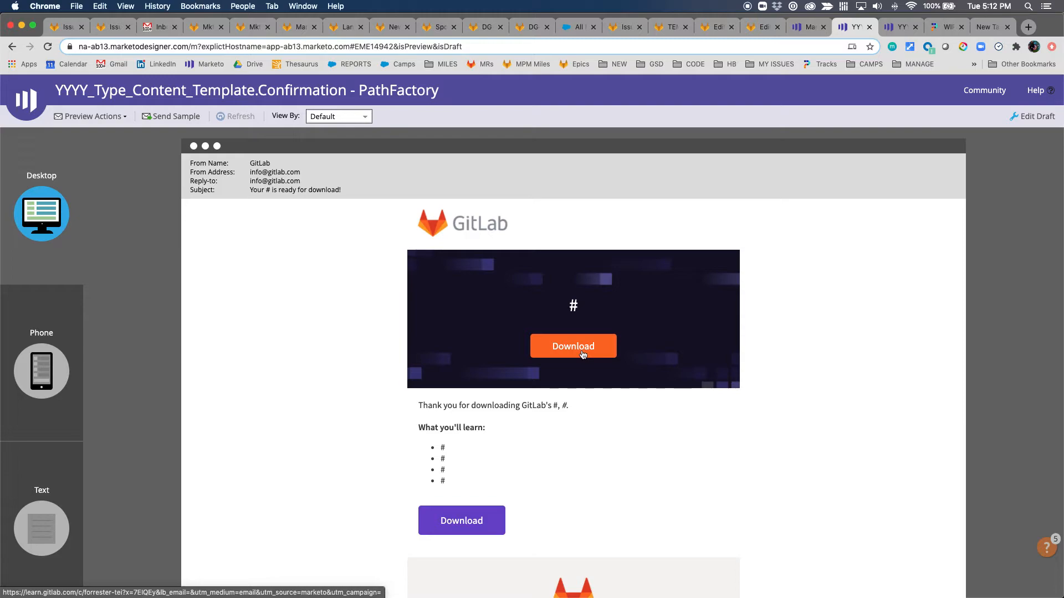
pyautogui.click(343, 117)
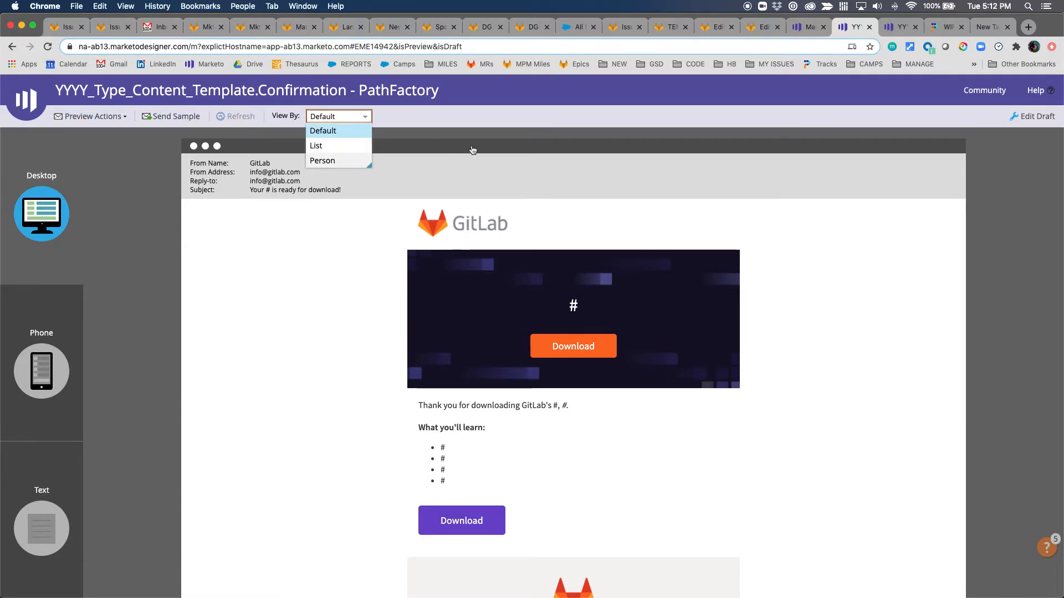
# - Preview the email by Person, picking the test lead found by searching part of their e-mail
pyautogui.click(327, 160)
pyautogui.click(415, 116)
pyautogui.write('jgragnola+geor')
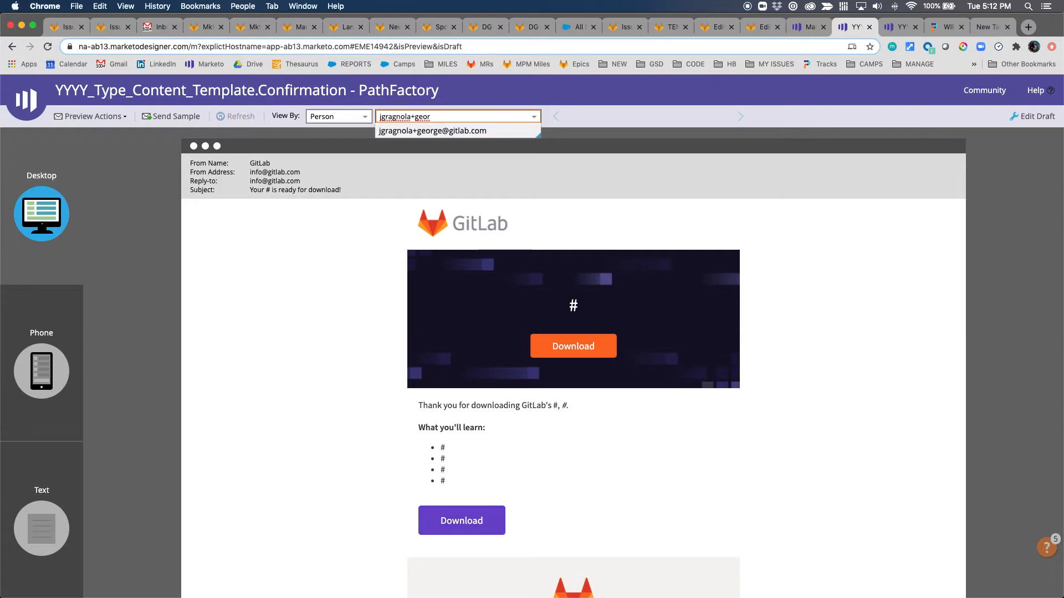
pyautogui.press('Return')
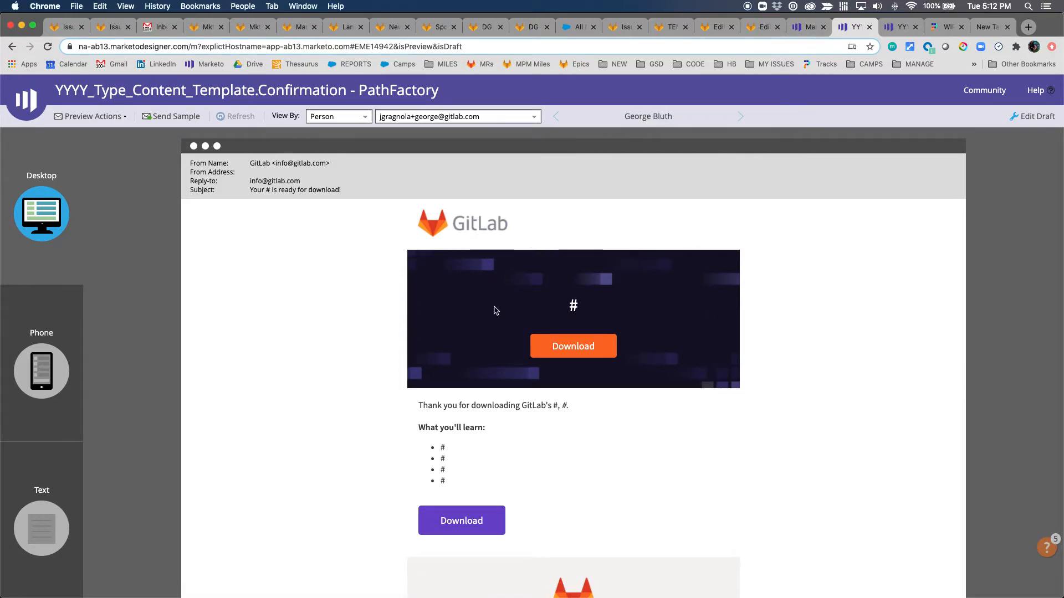
# - Open the Thank You Page's Hero1 text in the rich text editor and select its 'Click here to view your {{my.contentType}}' link
pyautogui.click(900, 30)
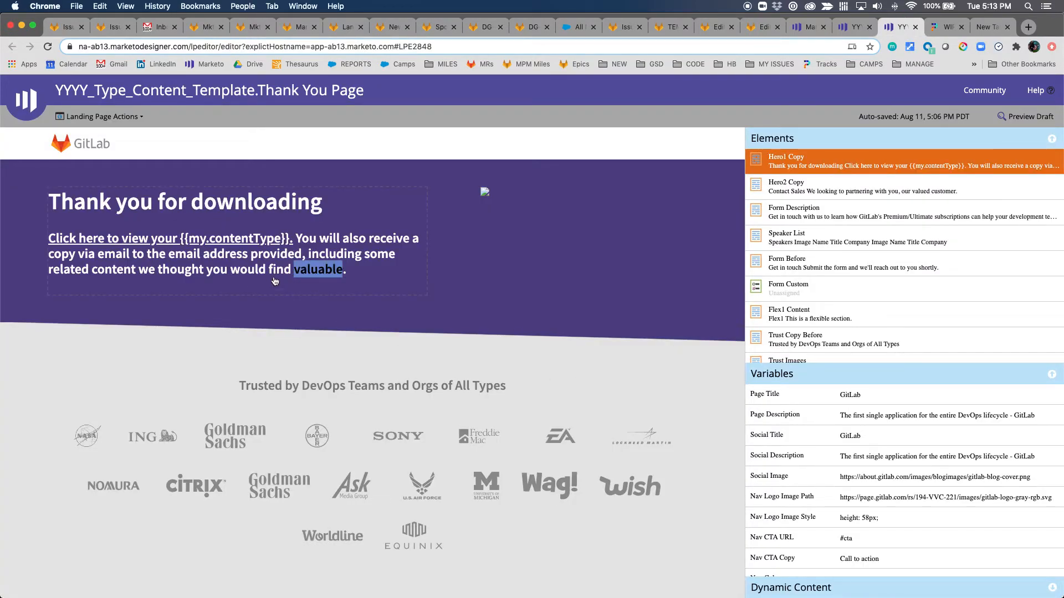
pyautogui.doubleClick(272, 278)
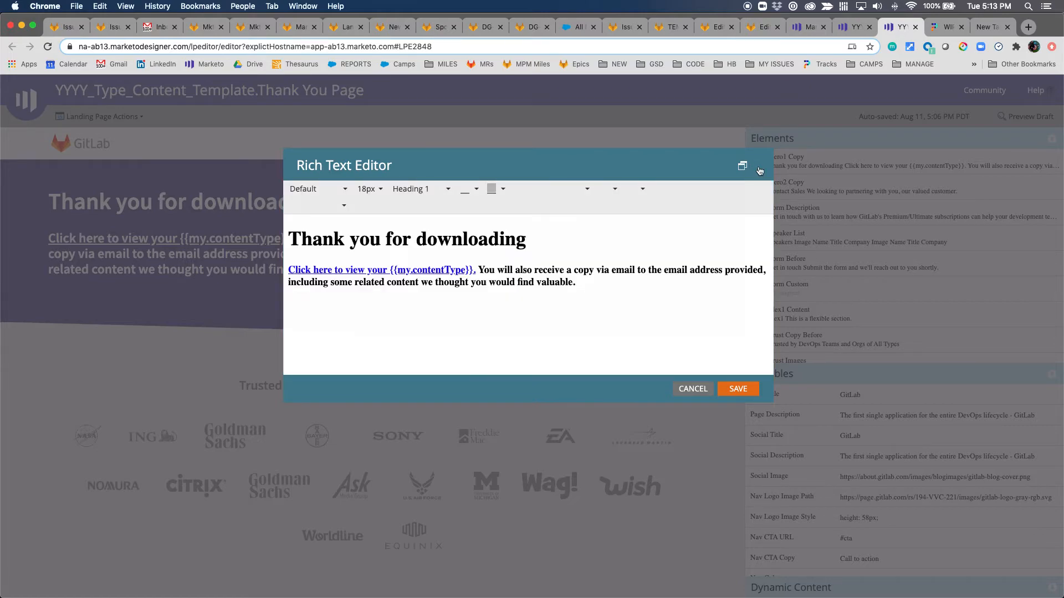
pyautogui.click(760, 170)
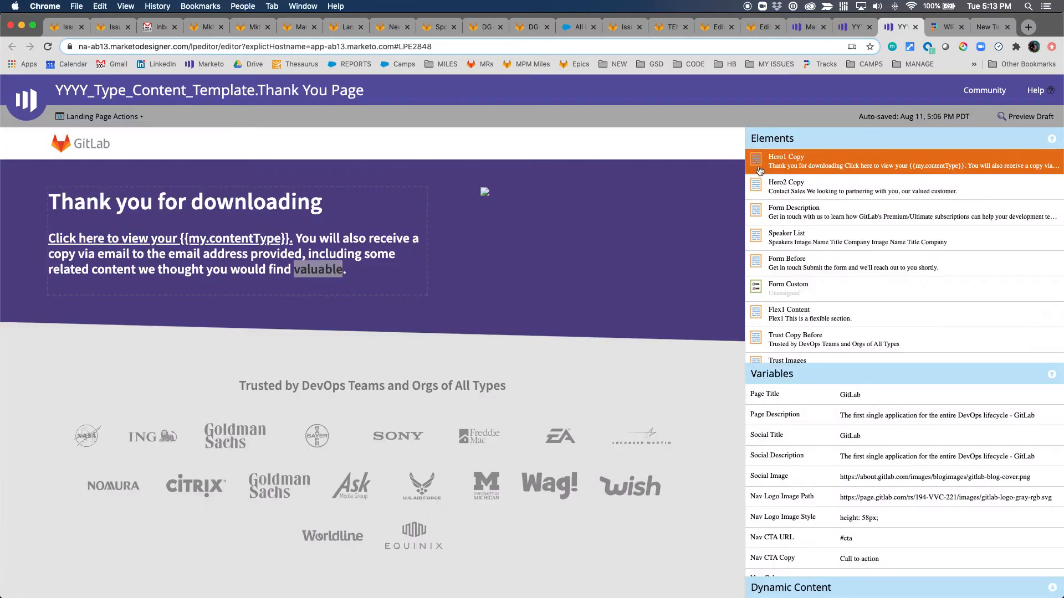
pyautogui.click(249, 294)
pyautogui.doubleClick(250, 279)
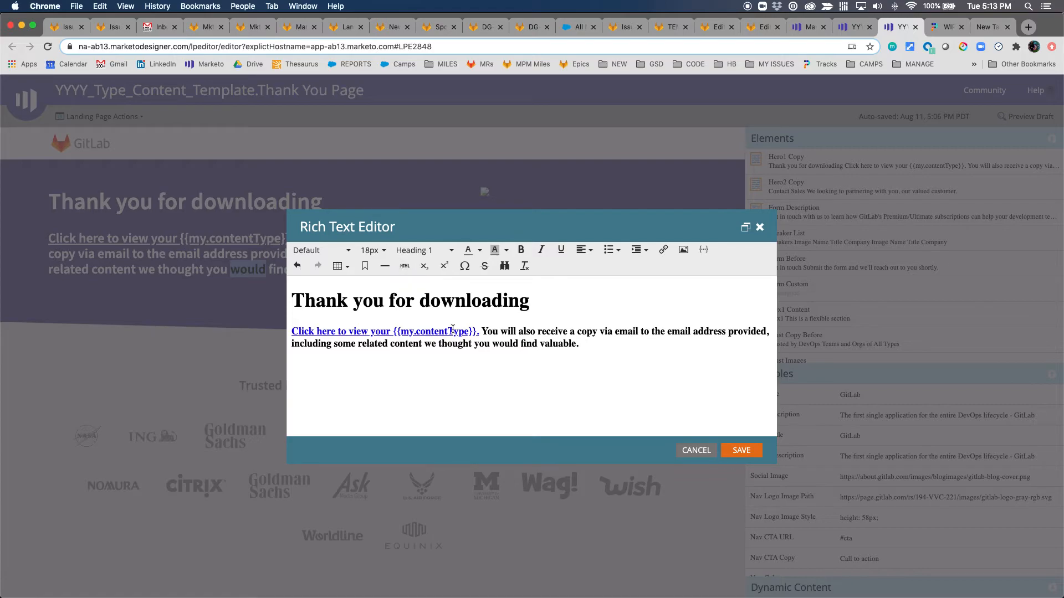
pyautogui.click(366, 331)
pyautogui.click(694, 451)
pyautogui.click(212, 334)
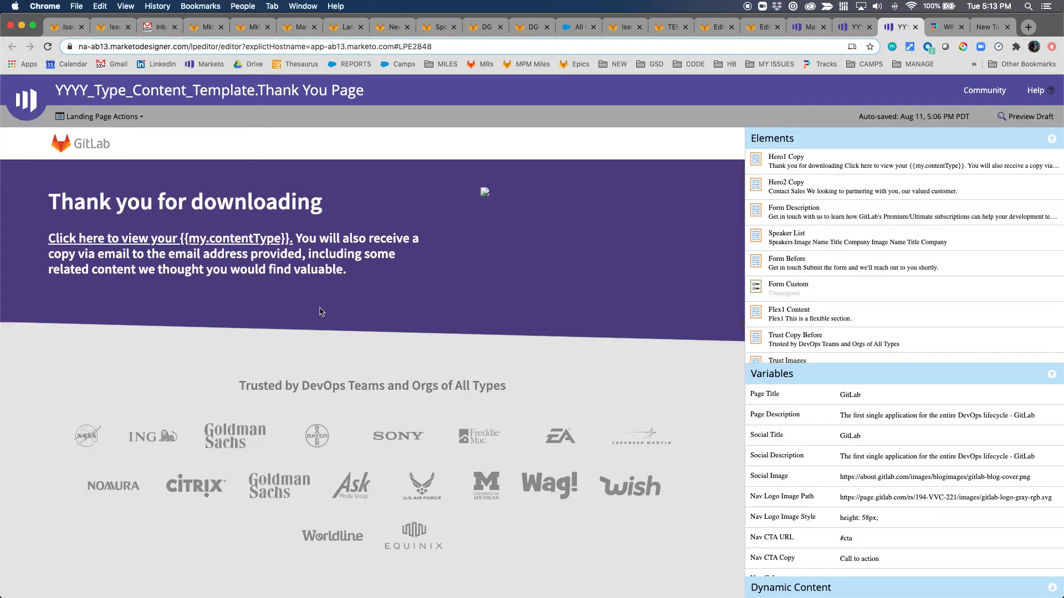
pyautogui.doubleClick(220, 269)
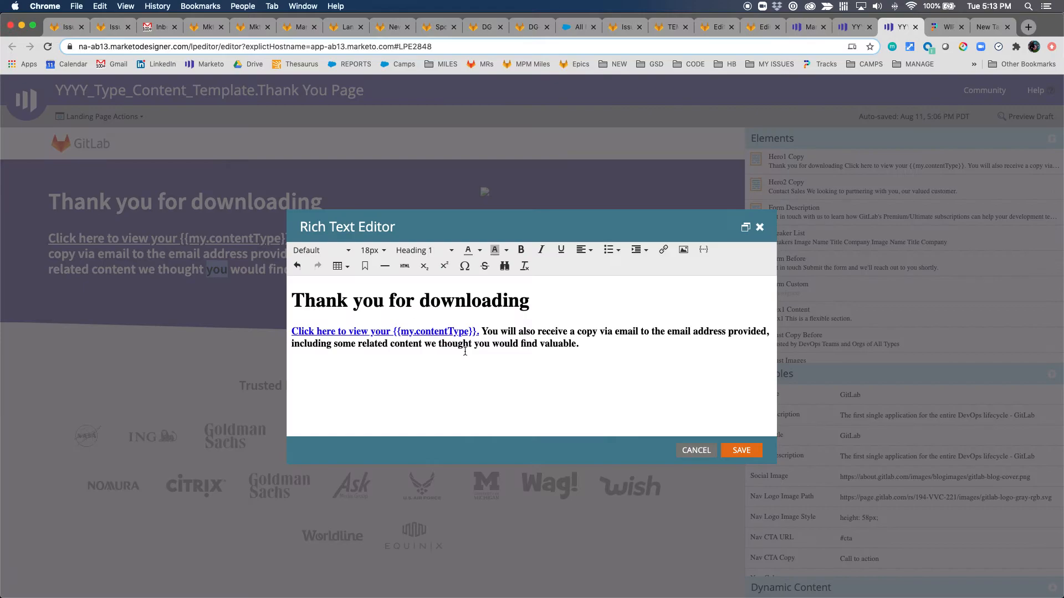
pyautogui.click(361, 331)
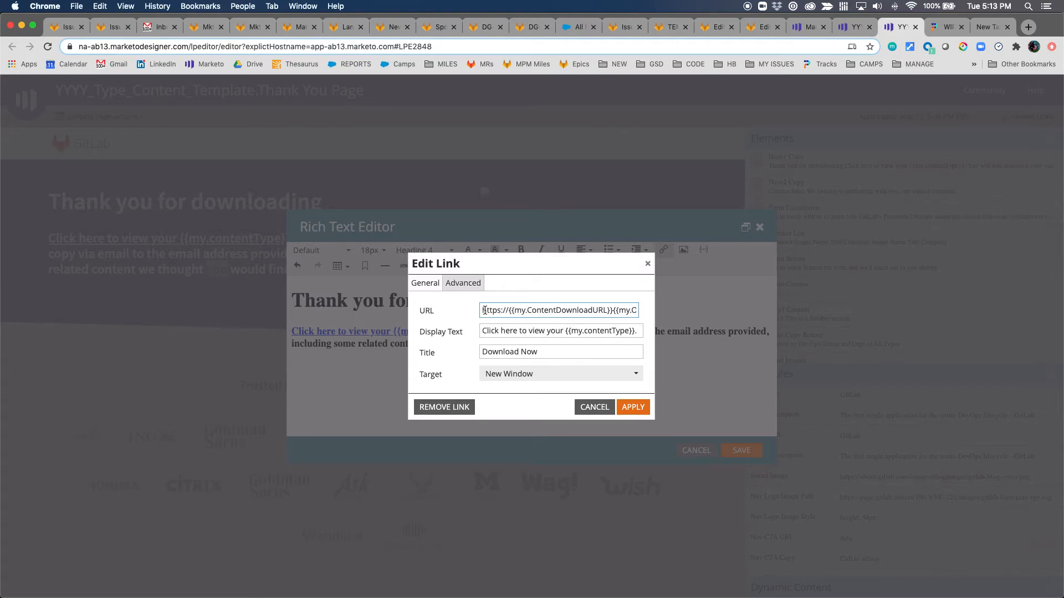
# - Review the hero link's {{my.OR}}lb_email URL, cancel without changes, and return to the email preview
pyautogui.hscroll(1, 512, 312)
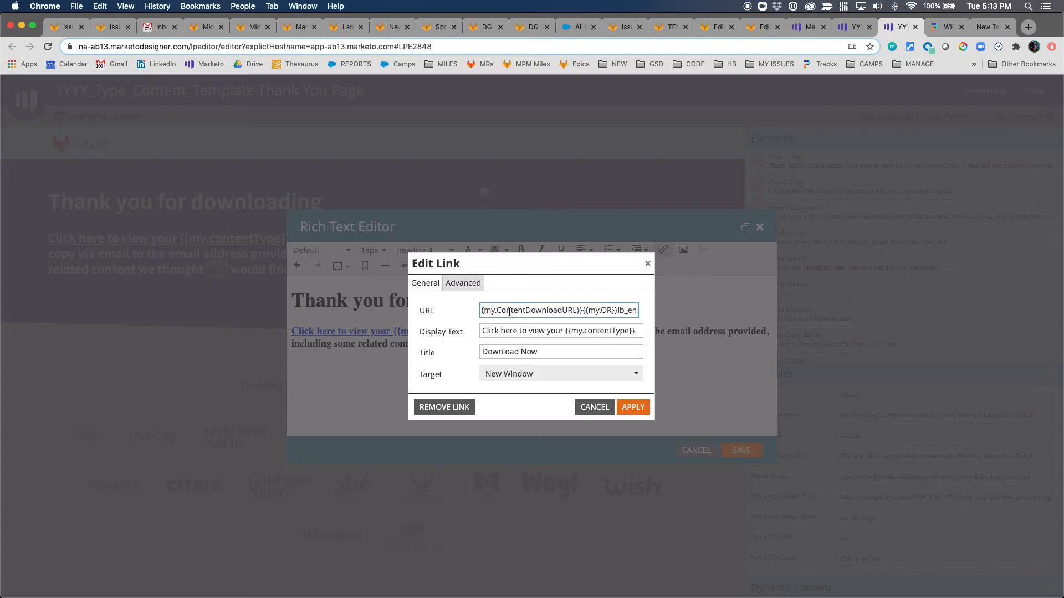
pyautogui.hscroll(4, 569, 311)
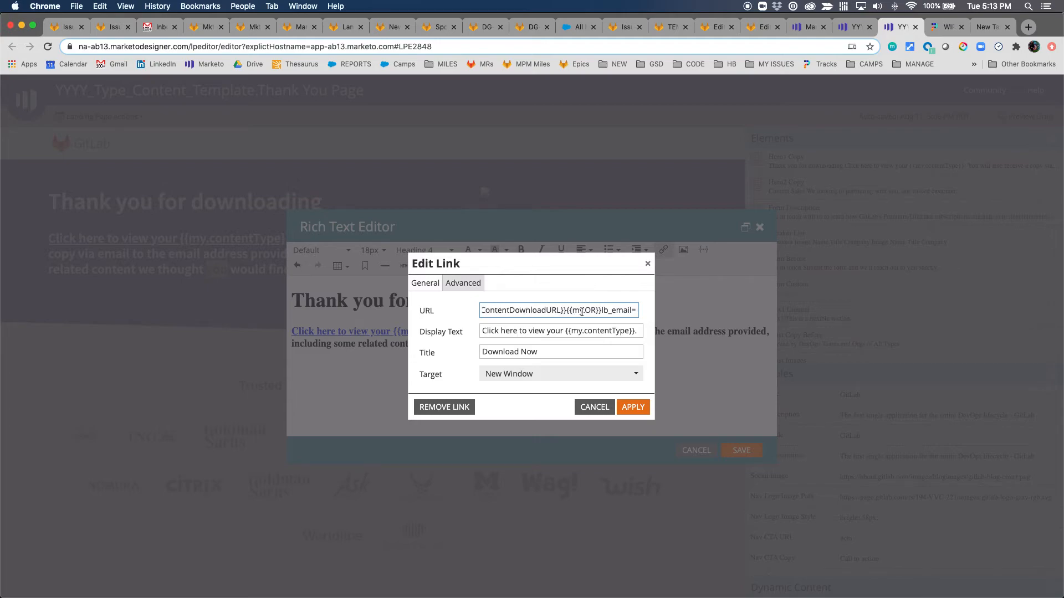
pyautogui.hscroll(-3, 590, 312)
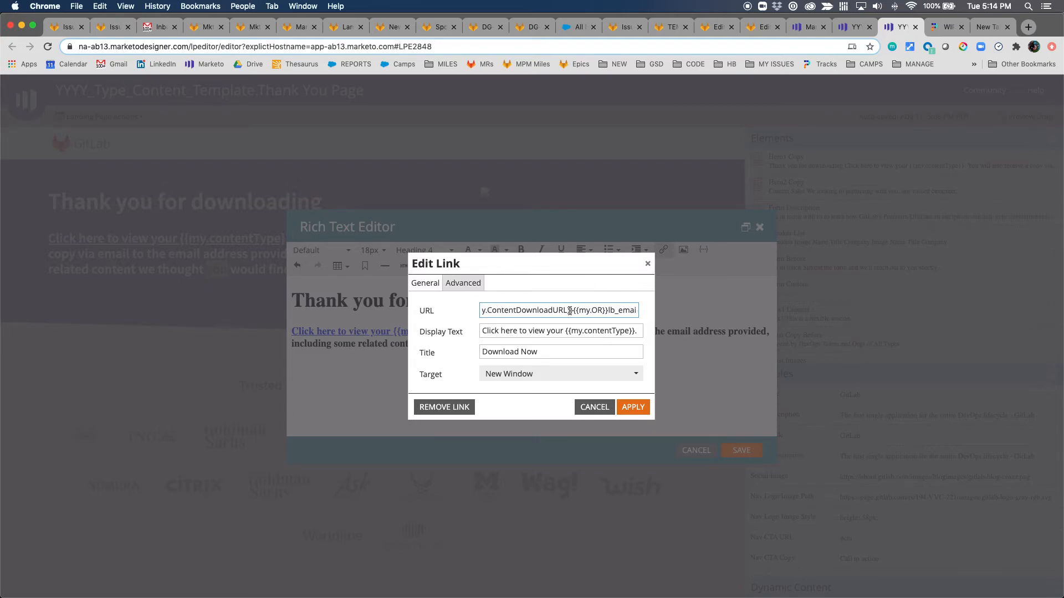
pyautogui.hscroll(2, 593, 313)
pyautogui.hscroll(2, 583, 314)
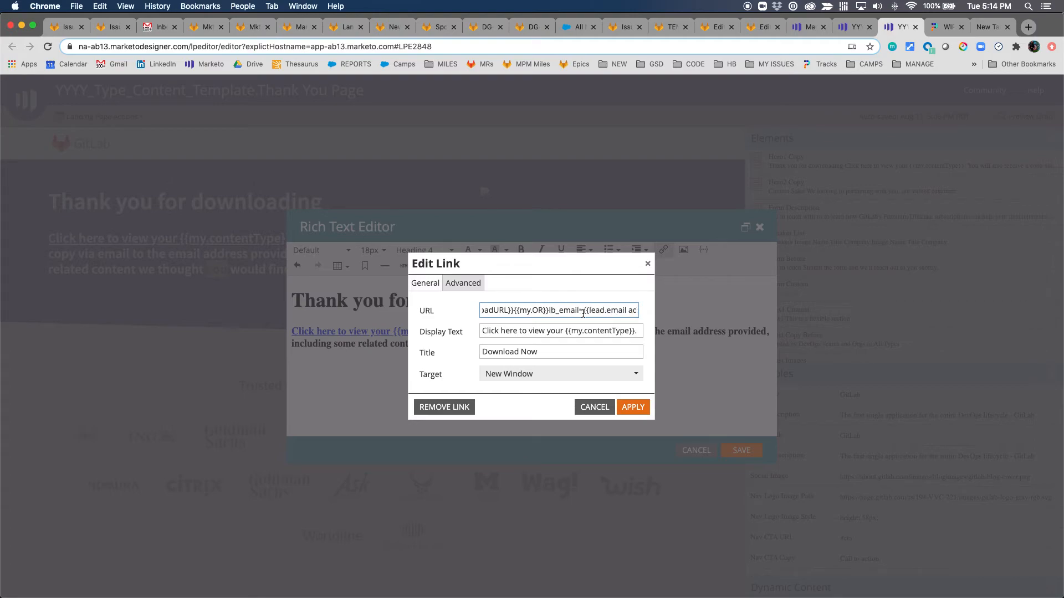
pyautogui.hscroll(3, 563, 310)
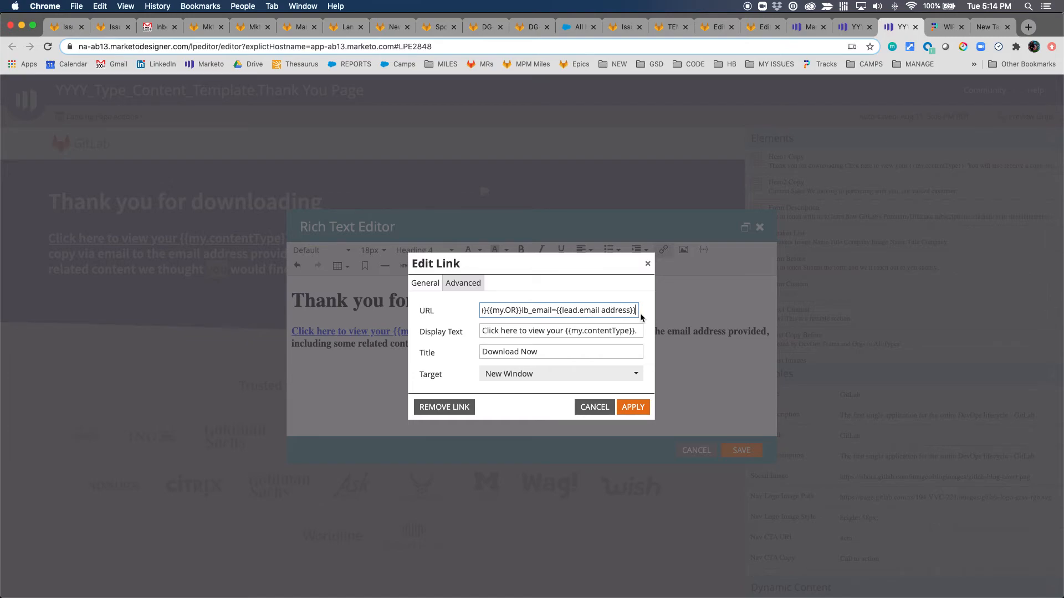
pyautogui.click(594, 407)
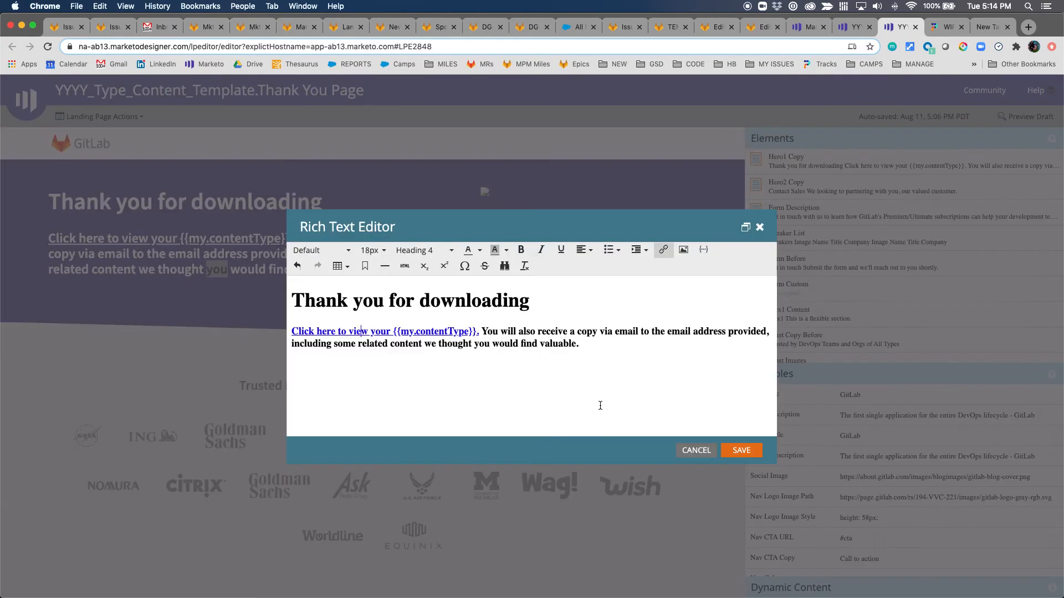
pyautogui.click(694, 450)
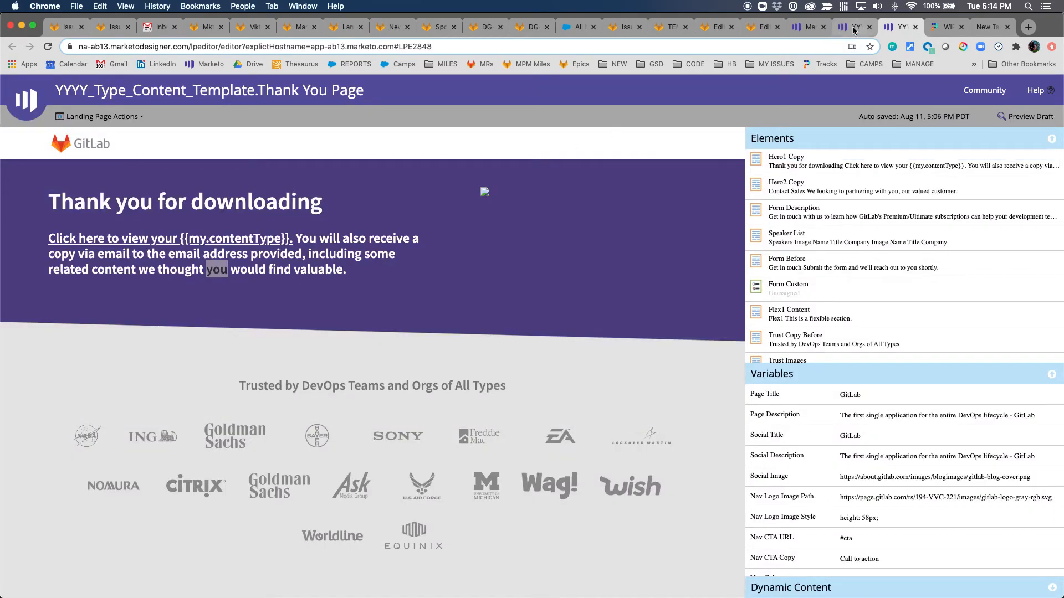
pyautogui.click(853, 28)
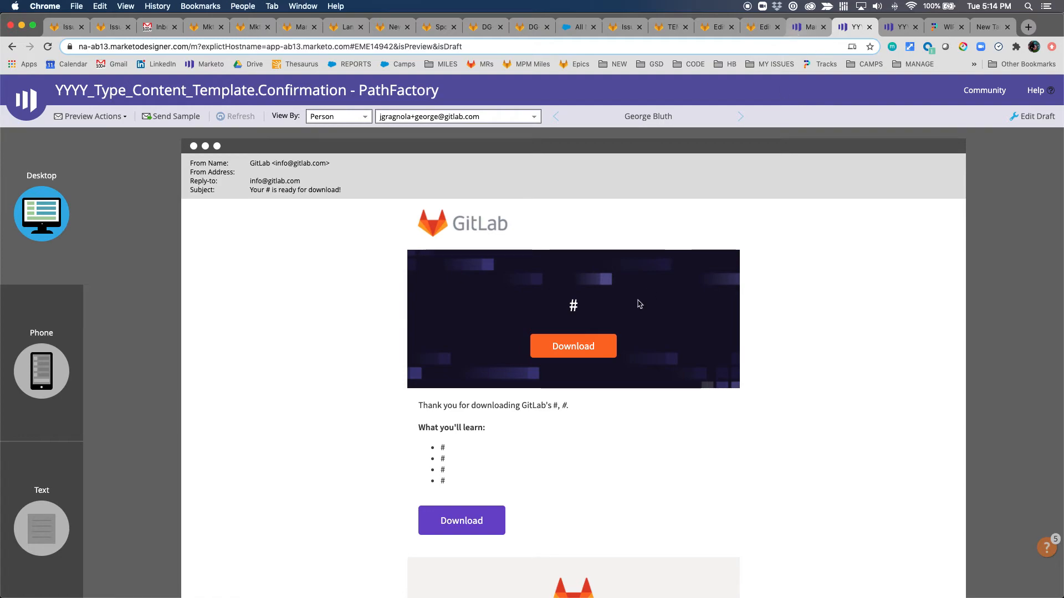
# - Test the email's Download link, which opens the Forrester TEI content, then return to My Tokens
pyautogui.click(580, 347)
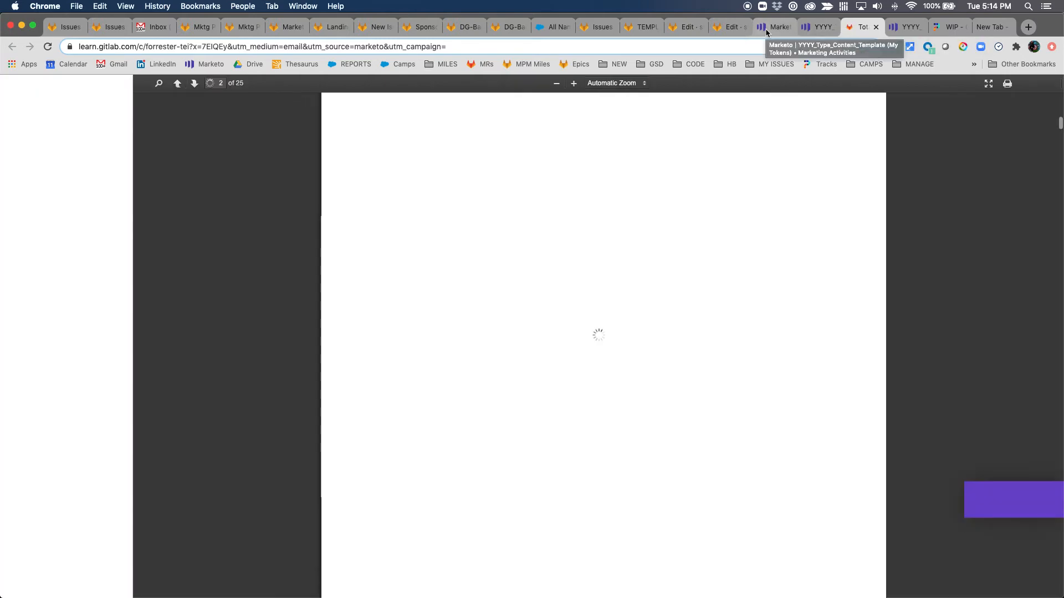
pyautogui.click(766, 28)
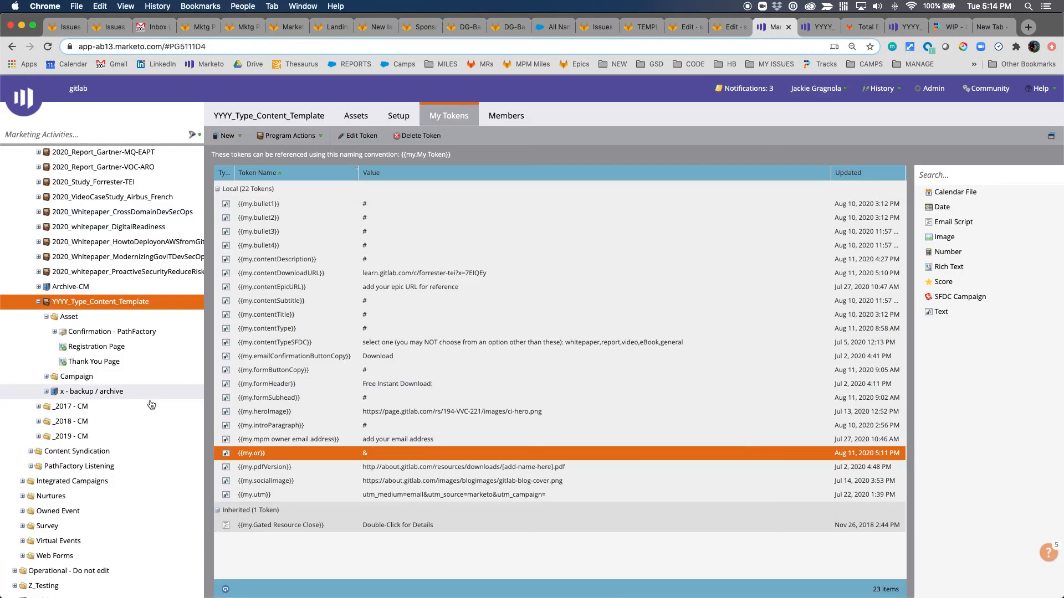
# - Change the {{my.or}} token's value from & back to ? and save it
pyautogui.doubleClick(386, 453)
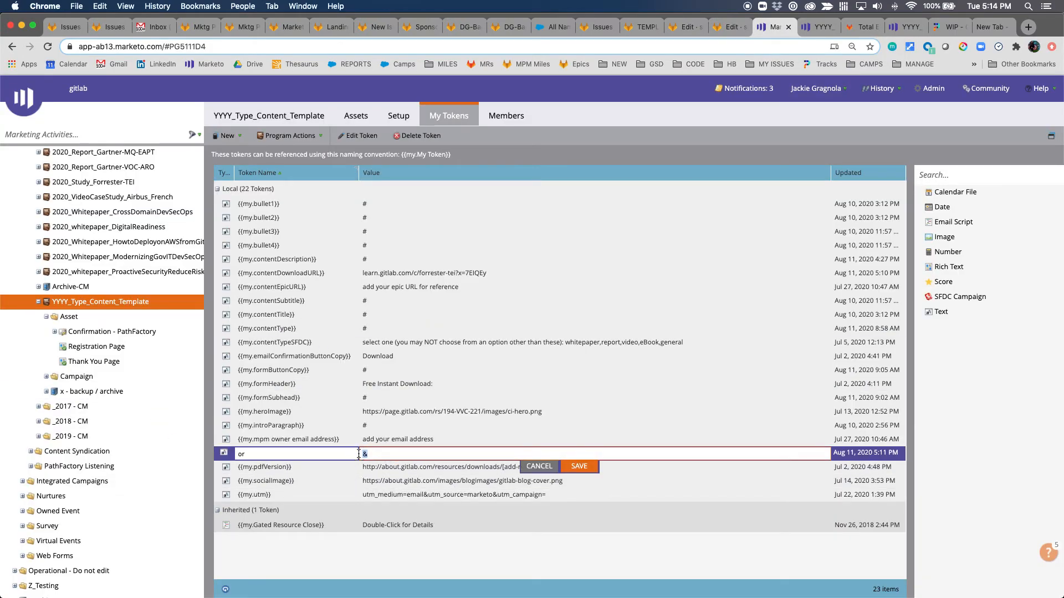
pyautogui.click(588, 467)
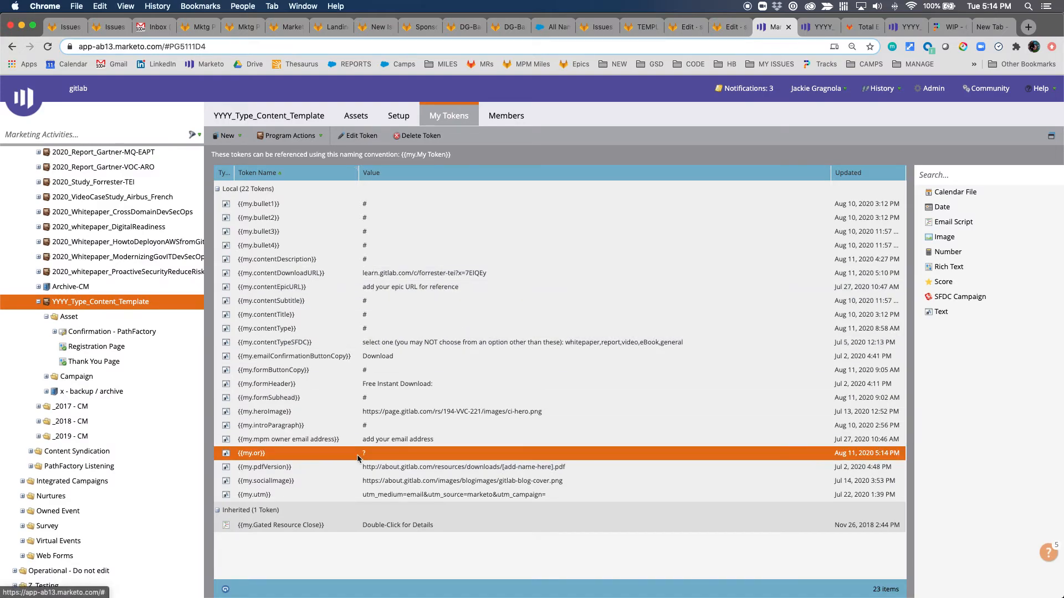
pyautogui.click(819, 26)
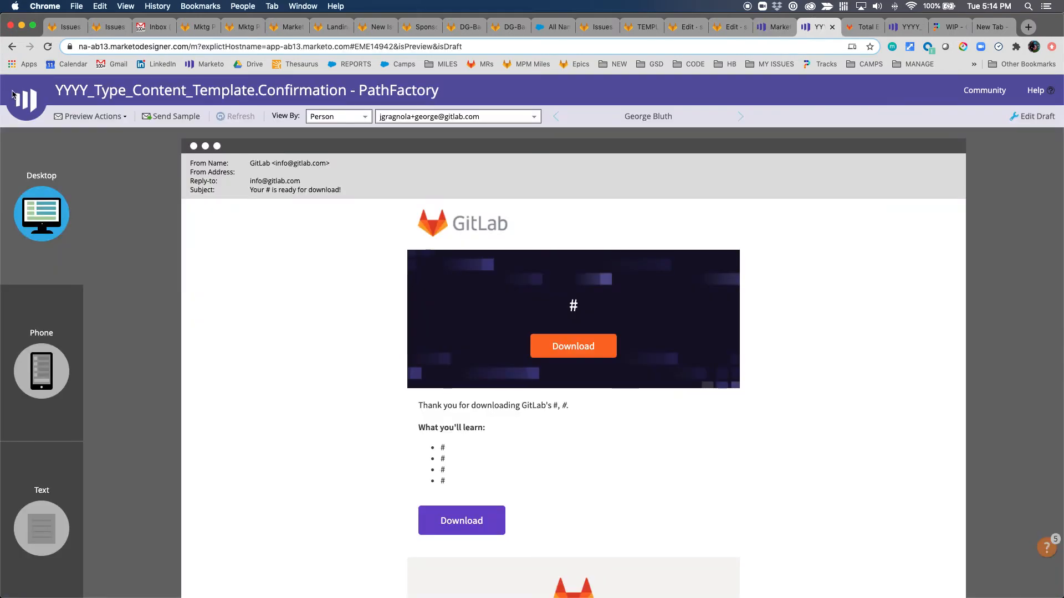
# - Reload the email preview and retest the Download link now carrying ?lb_email=
pyautogui.click(48, 46)
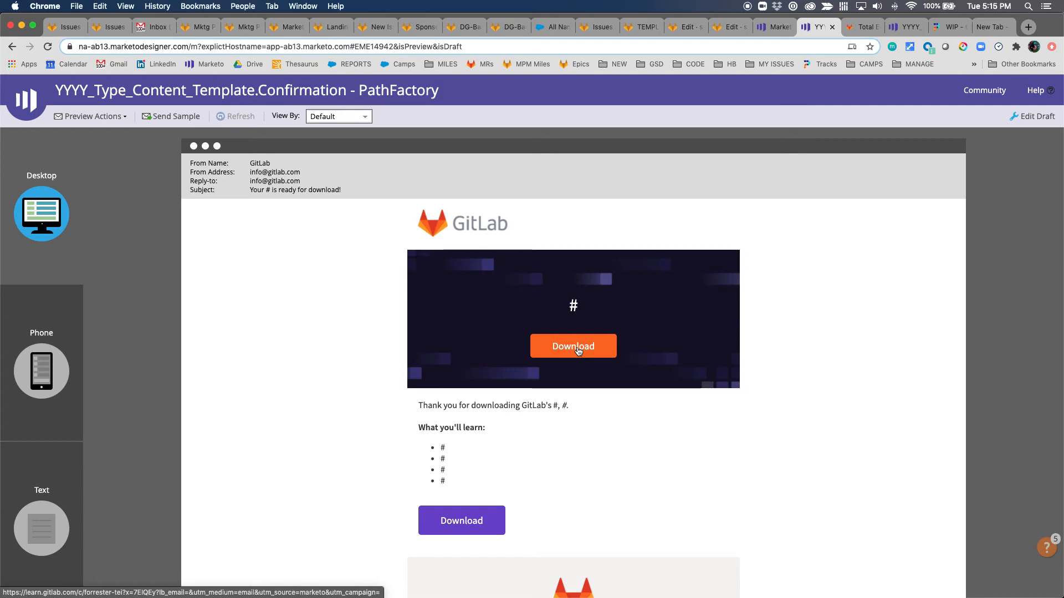
pyautogui.click(577, 348)
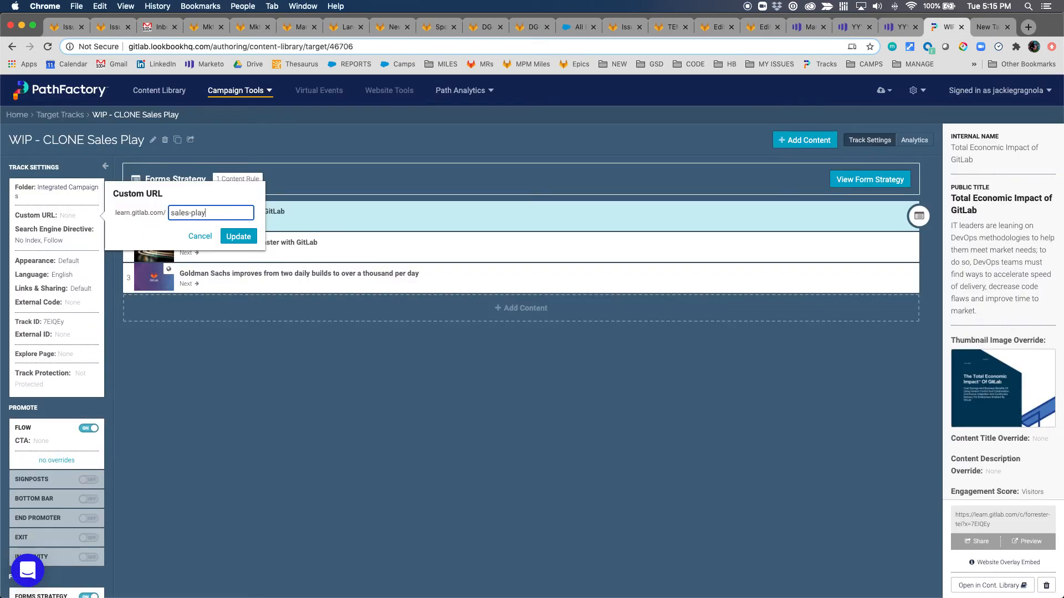
# - Set the Sales Play track's custom URL to sales-play and copy its share link
pyautogui.press('Return')
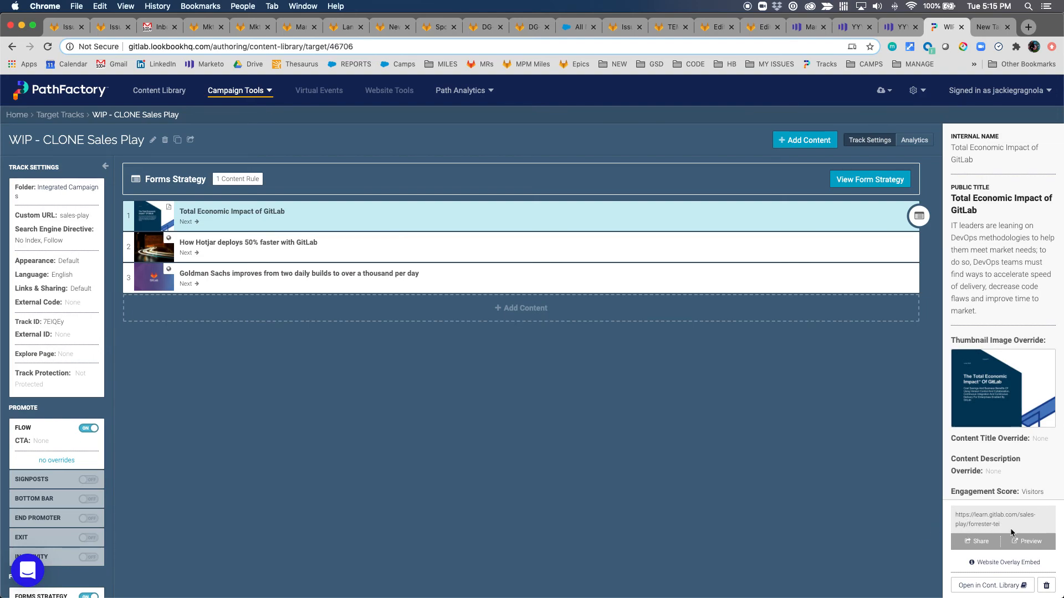
pyautogui.moveTo(1002, 525); pyautogui.dragTo(958, 515)
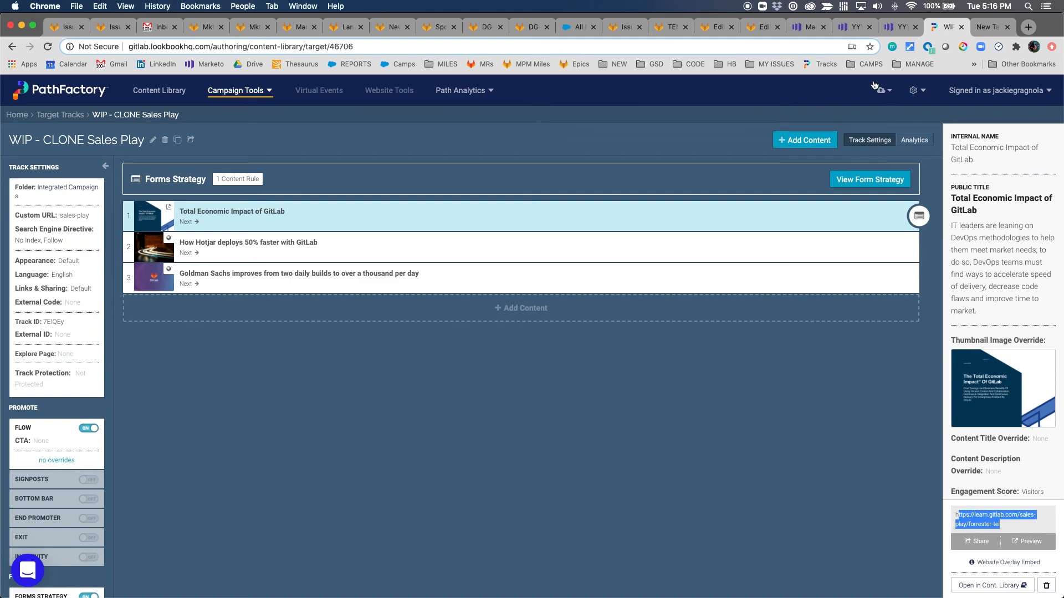
pyautogui.click(856, 26)
pyautogui.click(809, 27)
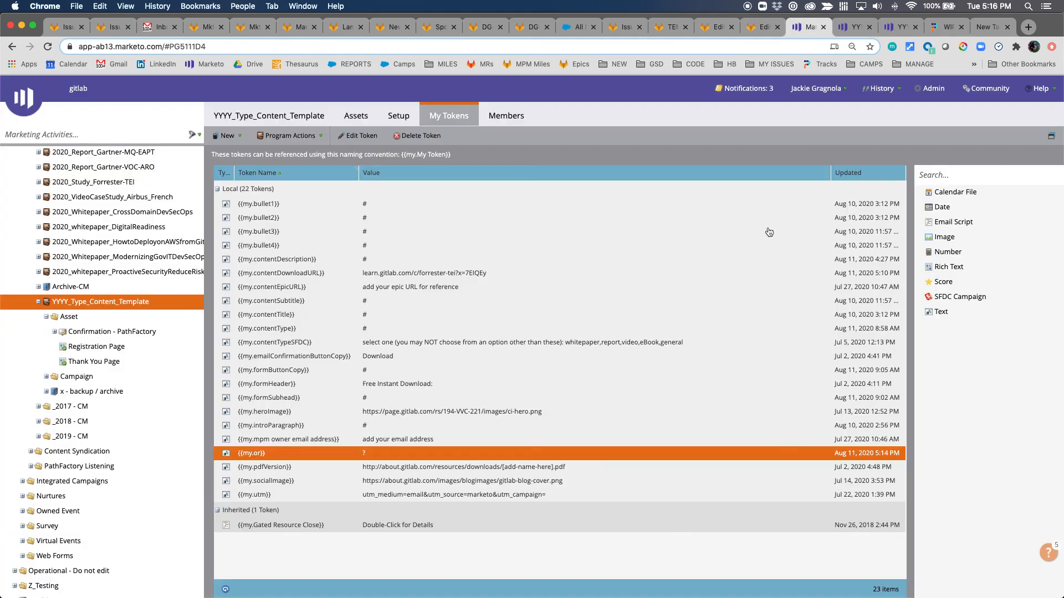